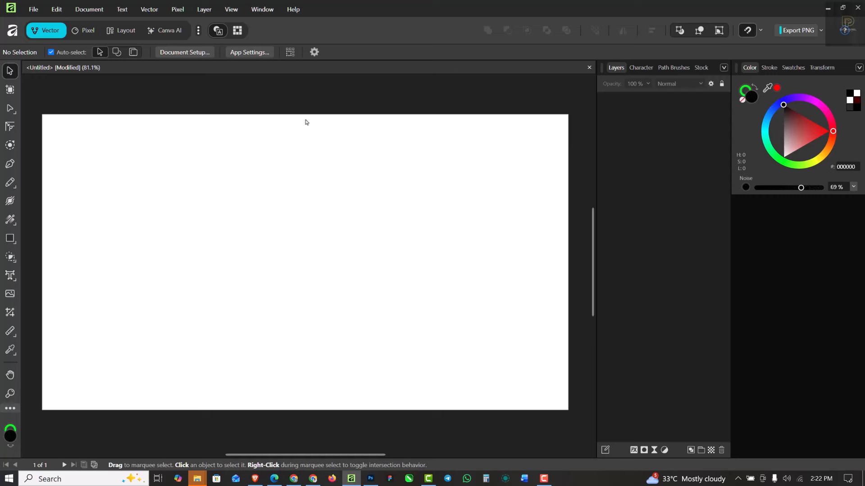
Draw a black rectangle that covers the whole page and slightly overlaps its edges on all sides.
left_click(15, 240)
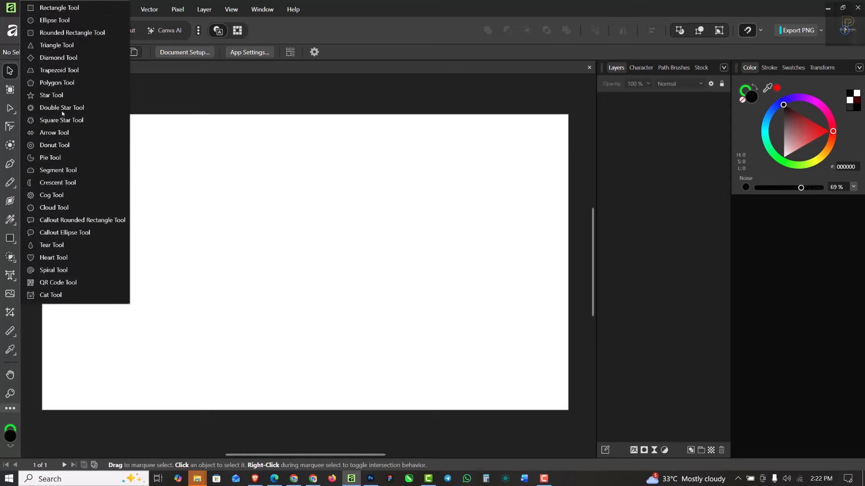
left_click(59, 7)
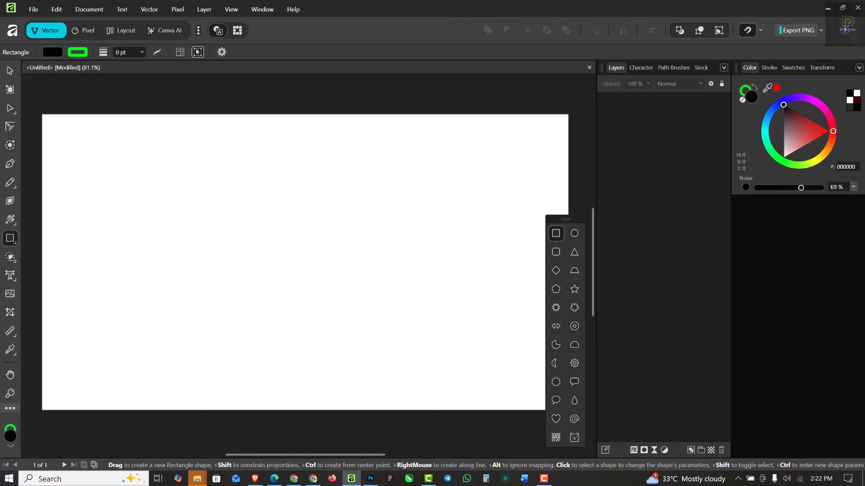
scroll(37, 104, "down", 1)
left_click_drag(36, 101, 466, 358)
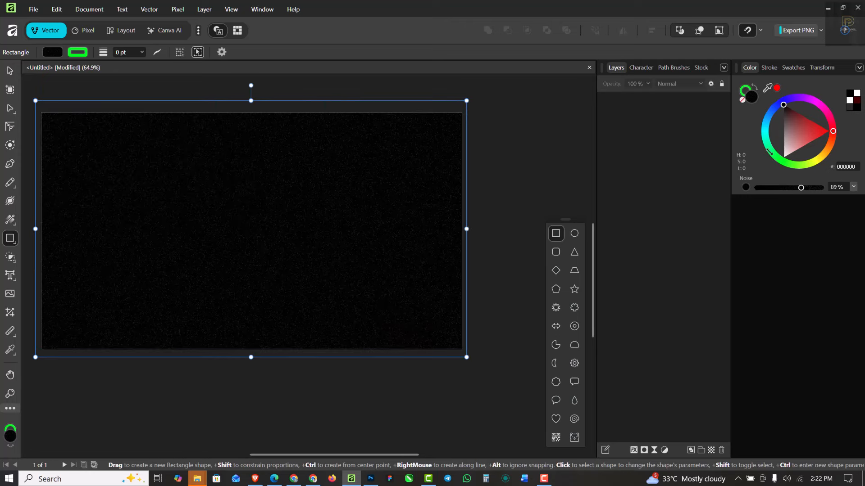
Set the noise of the rectangle's fill to 70% and deselect the rectangle.
left_click(746, 187)
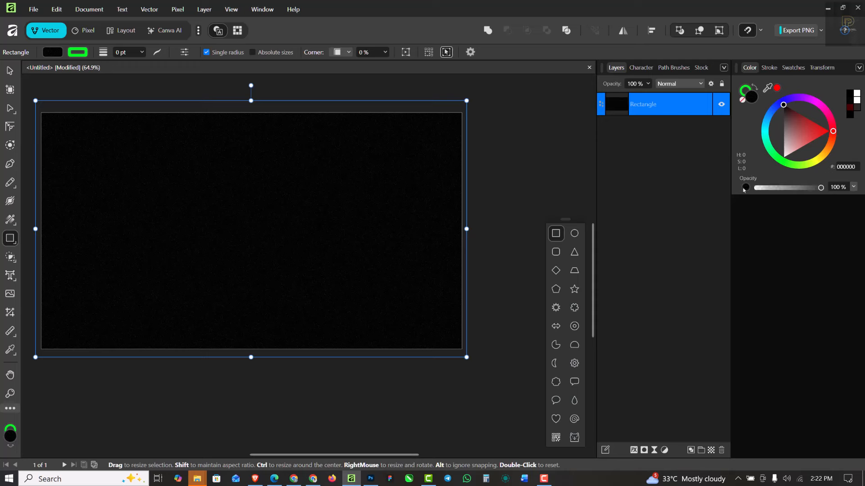
left_click(744, 188)
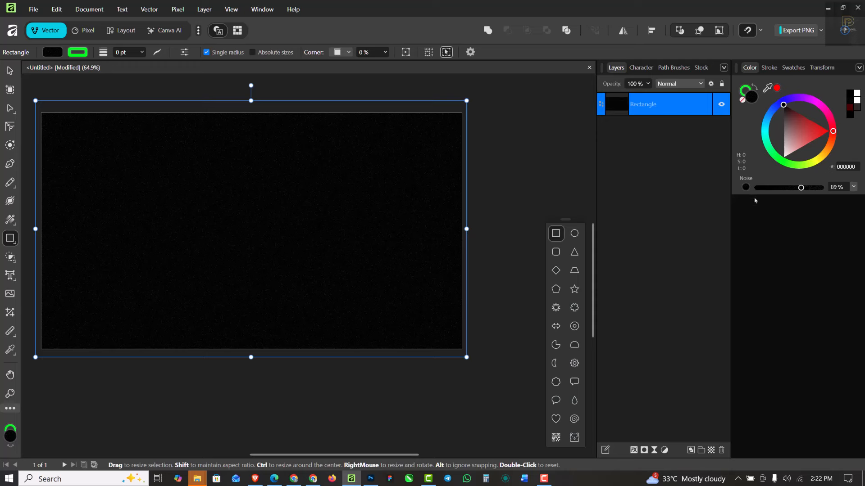
left_click(834, 188)
key("Return")
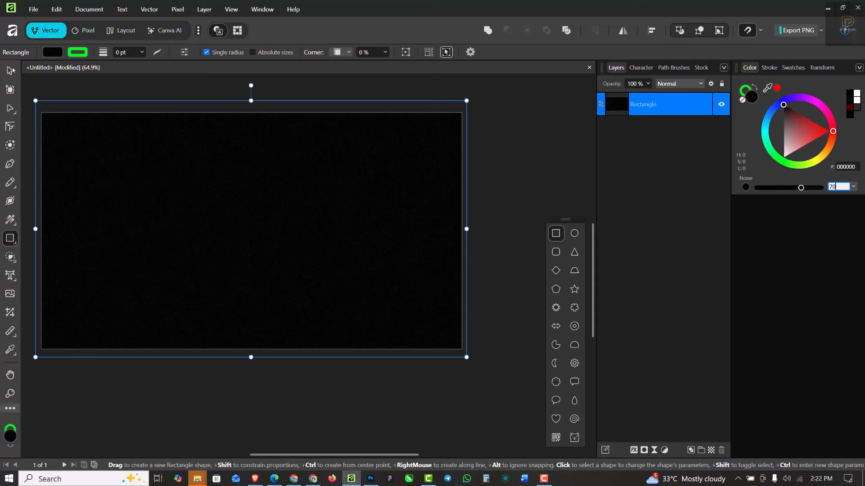
left_click(10, 71)
left_click(746, 187)
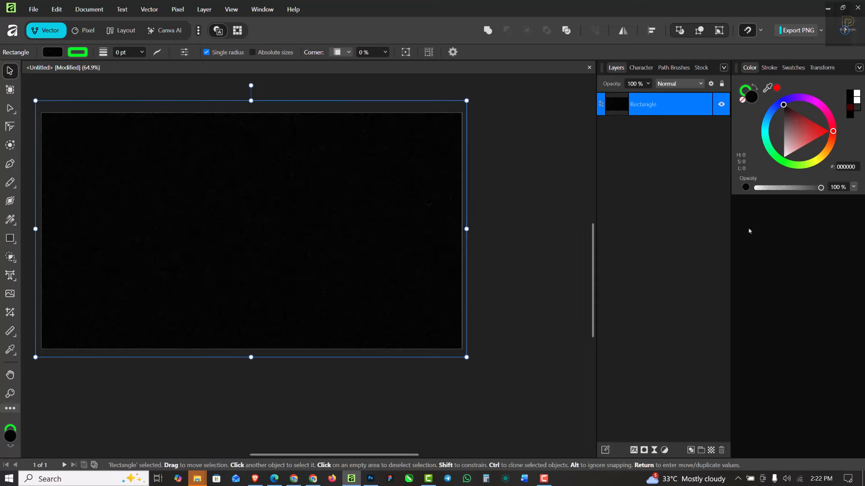
left_click(535, 273)
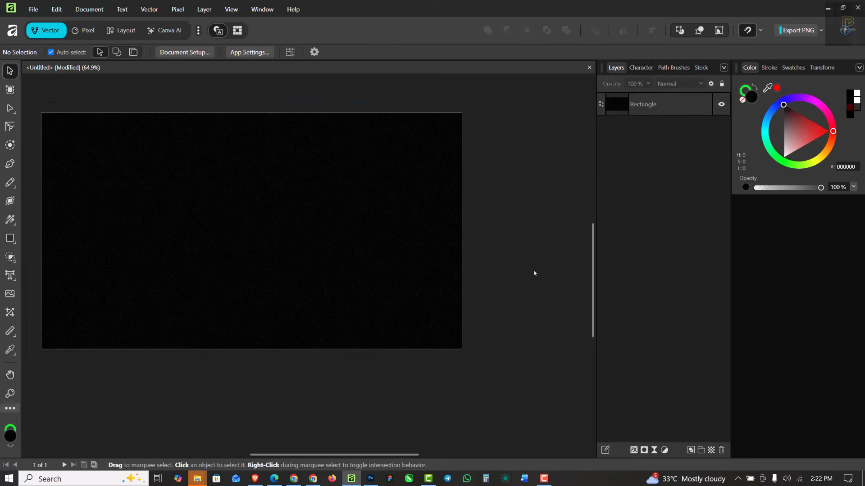
Place the CURL image from the Desktop folder into the document and move it to the middle of the page.
scroll(535, 273, "down", 2)
scroll(337, 274, "up", 2)
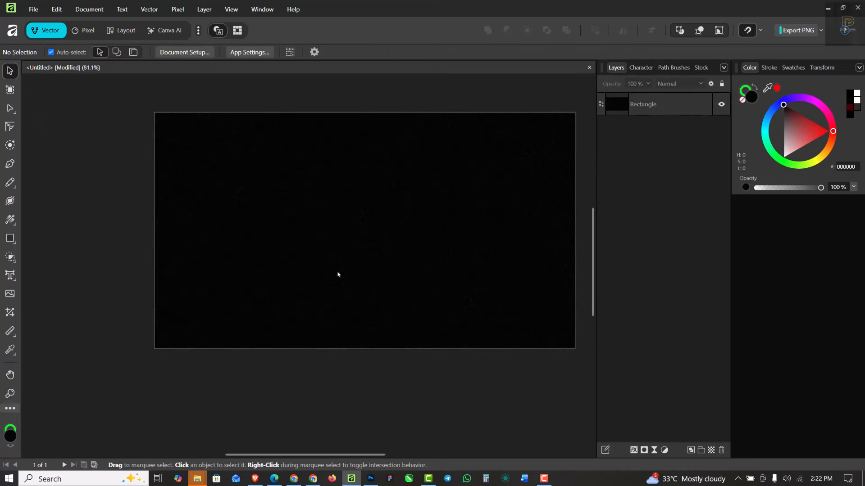
scroll(338, 275, "up", 1)
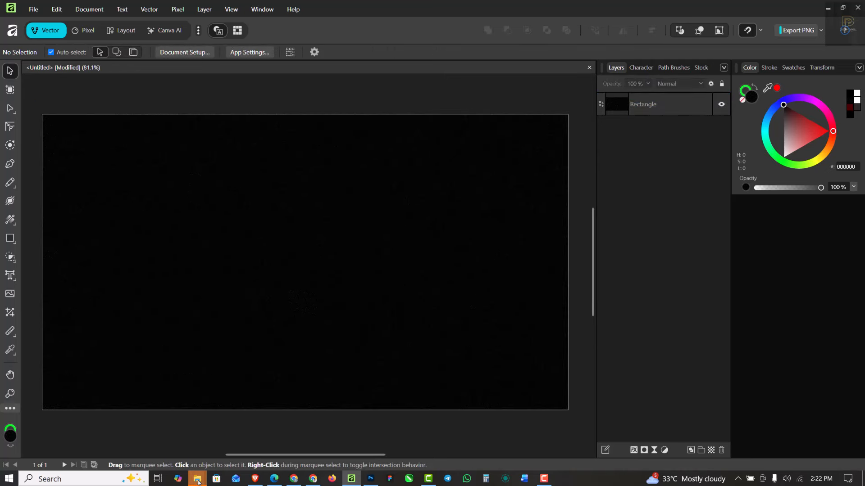
mouse_move(198, 482)
left_click(491, 439)
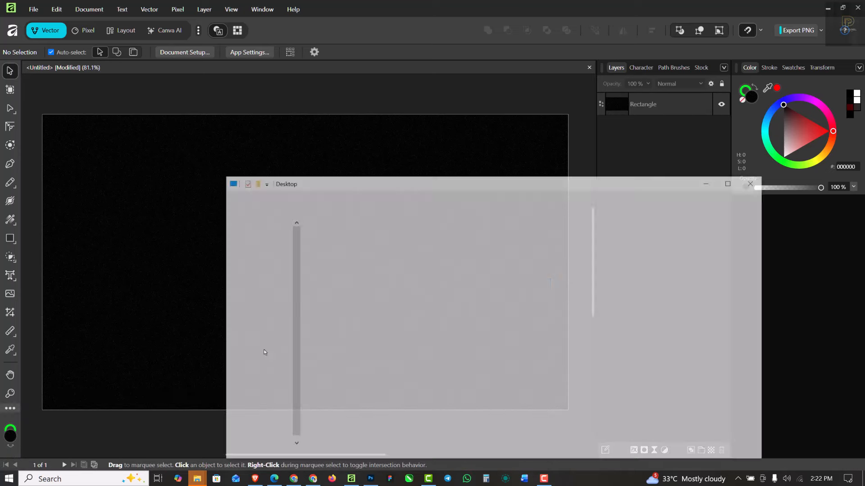
left_click_drag(462, 315, 176, 222)
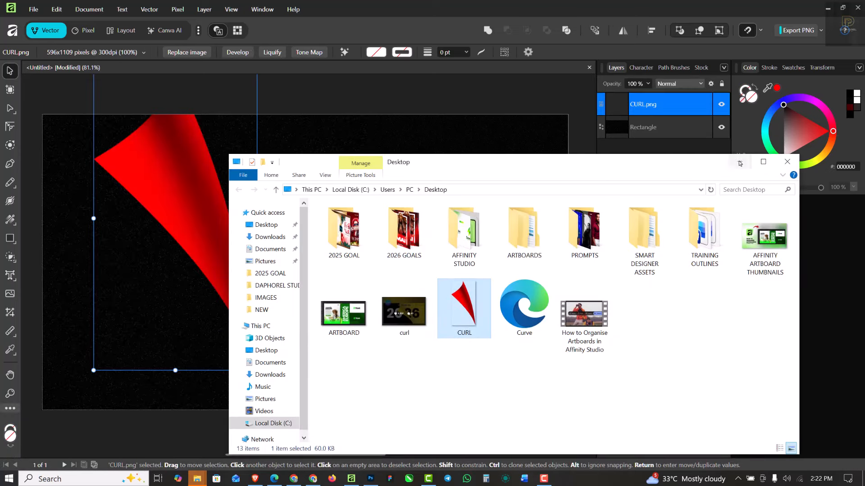
left_click(217, 239)
left_click_drag(141, 170, 294, 211)
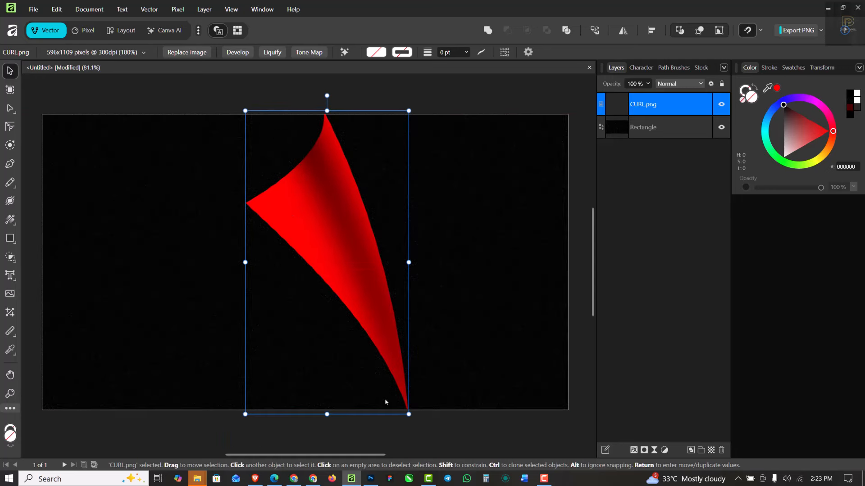
Resize the curl image so its upper and lower tips meet the page's top and bottom edges, then deselect it.
left_click_drag(409, 415, 406, 410)
scroll(318, 93, "up", 3)
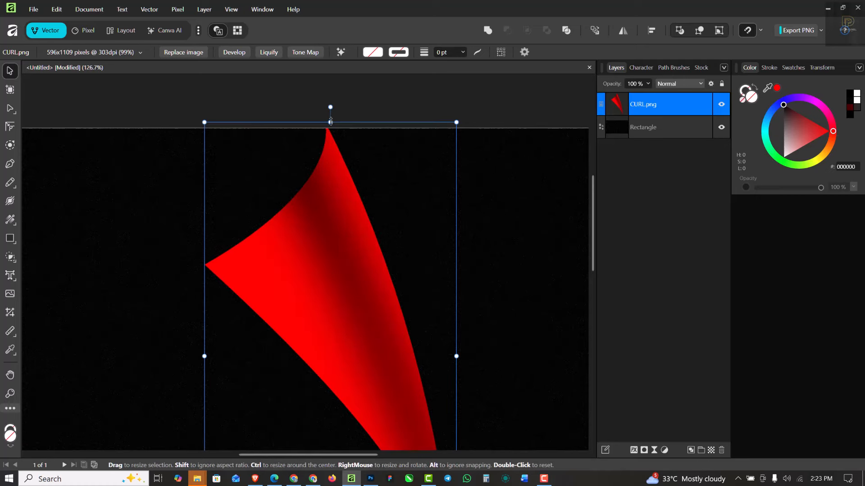
left_click_drag(331, 123, 331, 127)
scroll(332, 135, "up", 3)
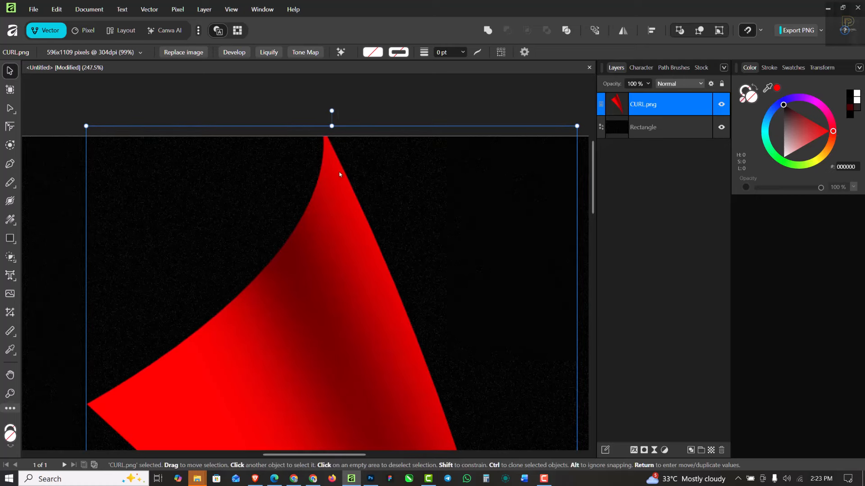
scroll(342, 176, "down", 5)
scroll(383, 322, "up", 3)
scroll(382, 322, "up", 1)
left_click_drag(366, 305, 379, 327)
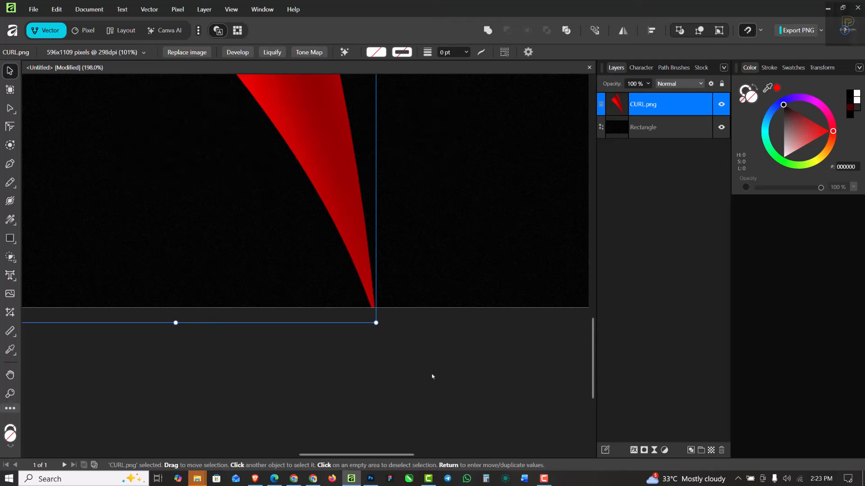
left_click(417, 372)
key("ctrl+0")
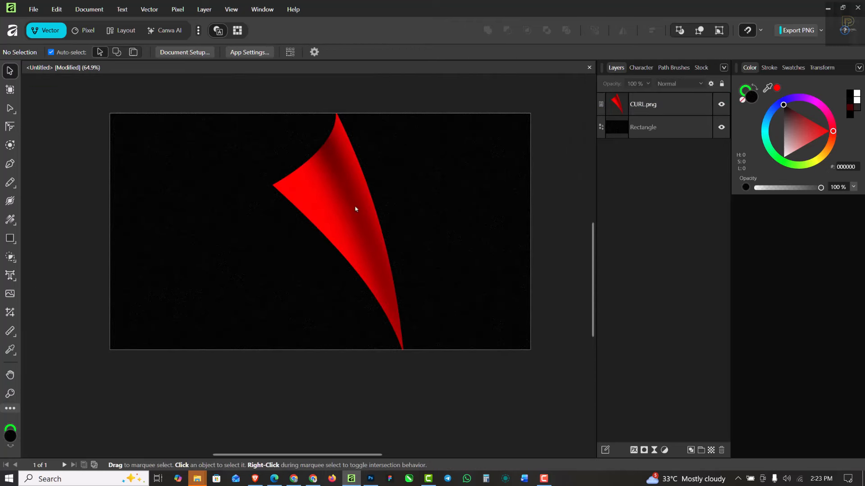
Draw a closed four-point Pen shape directly above the rectangle layer, covering the page's left part up to the curl's upper and lower tips.
scroll(343, 201, "up", 1)
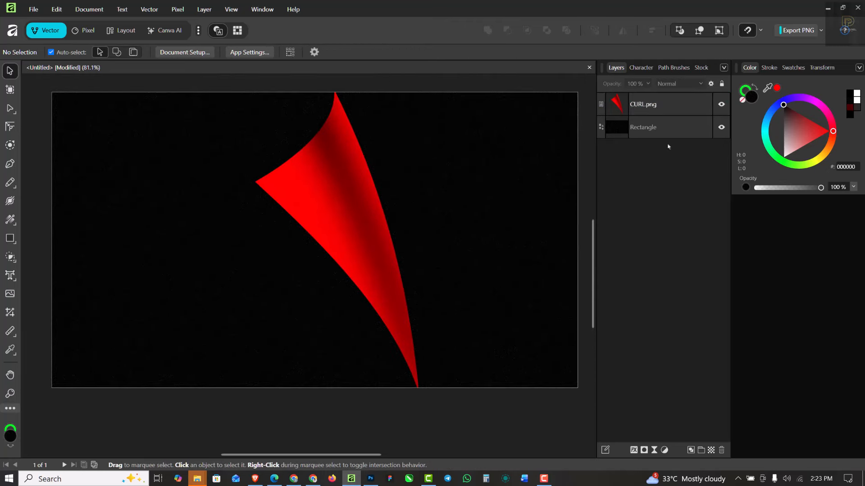
left_click(683, 127)
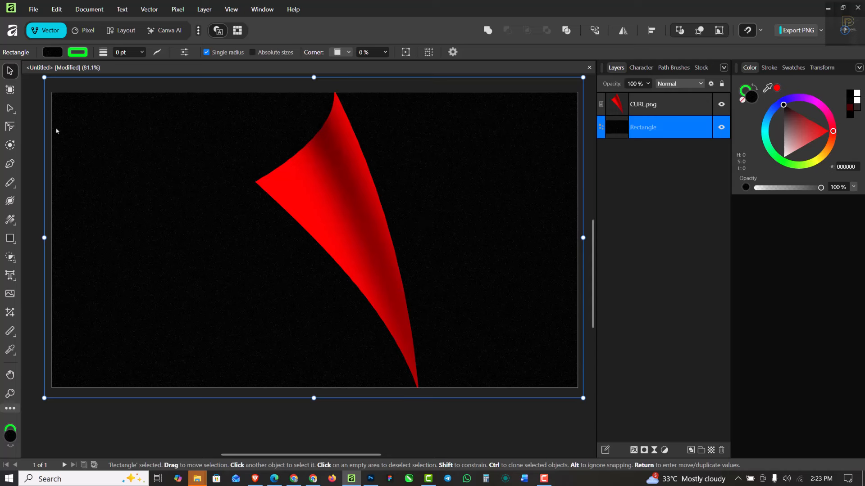
left_click(10, 164)
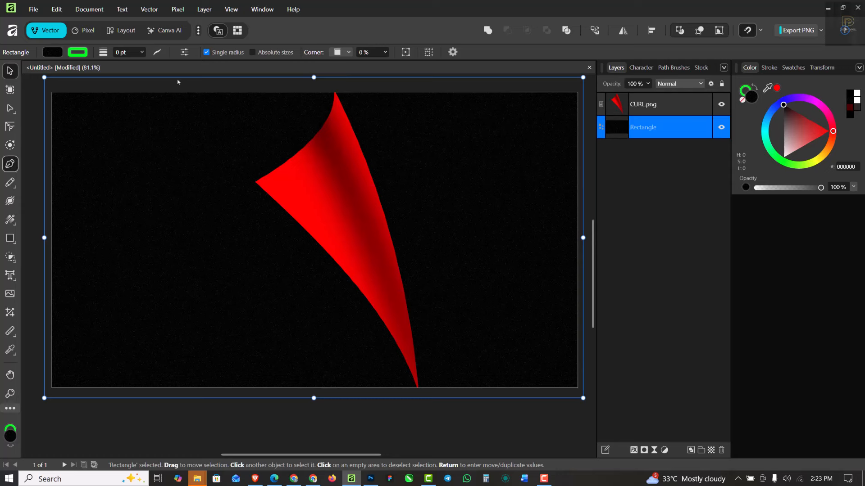
left_click(36, 89)
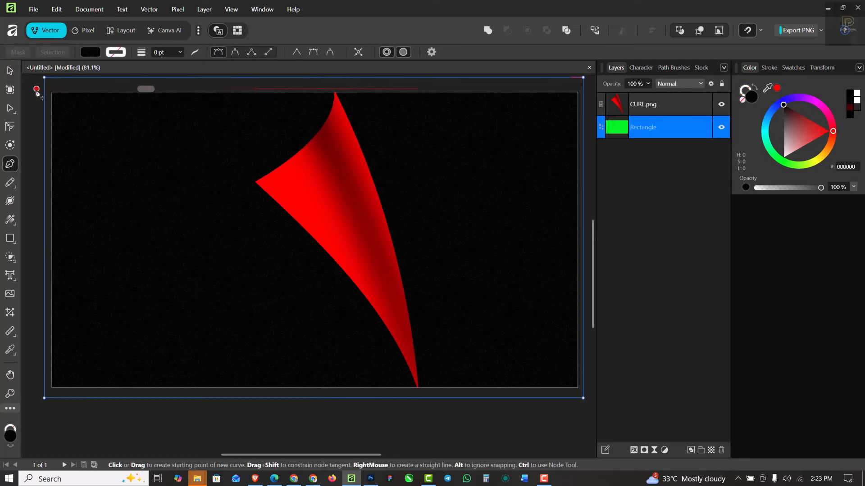
left_click(321, 85)
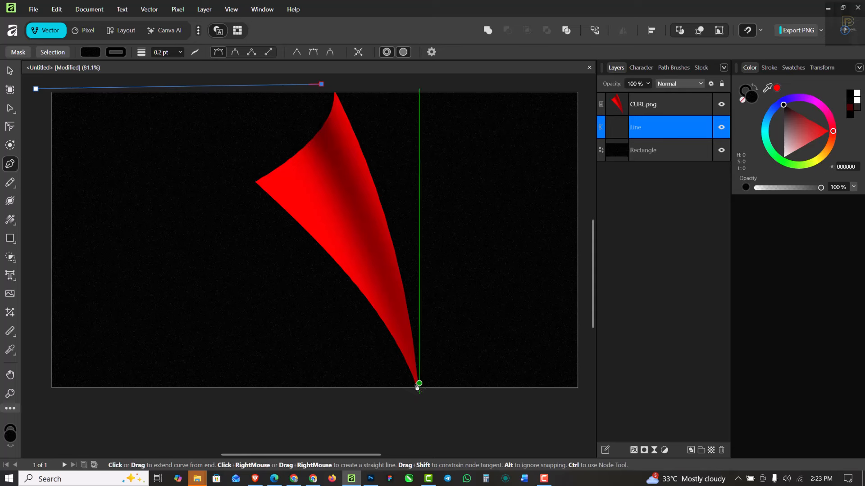
left_click(420, 388)
left_click(43, 394)
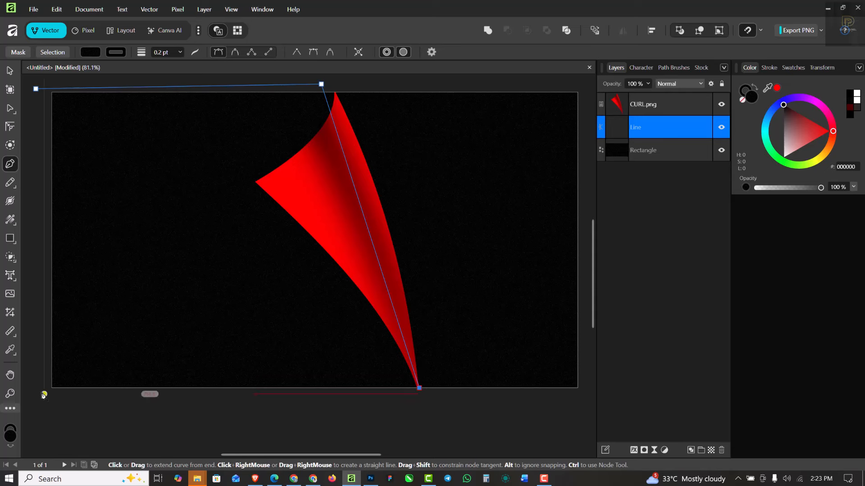
left_click(36, 88)
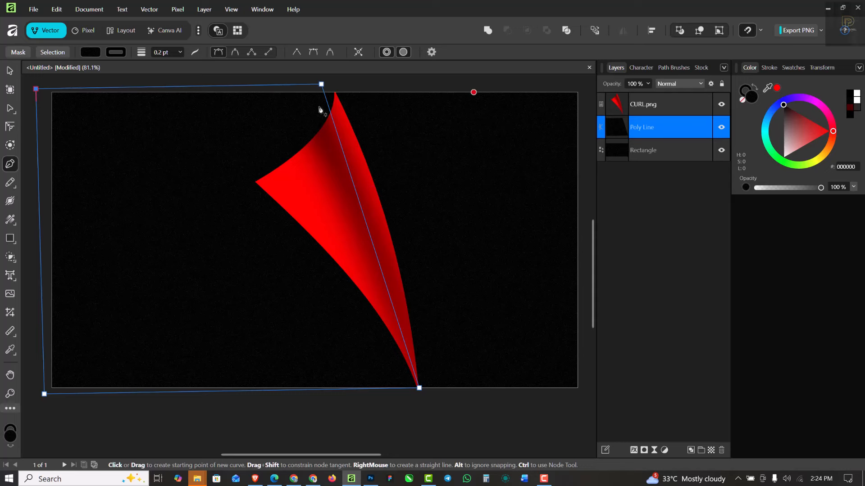
Move the pen shape's upper-right node to just above the curl's upper tip.
left_click(10, 108)
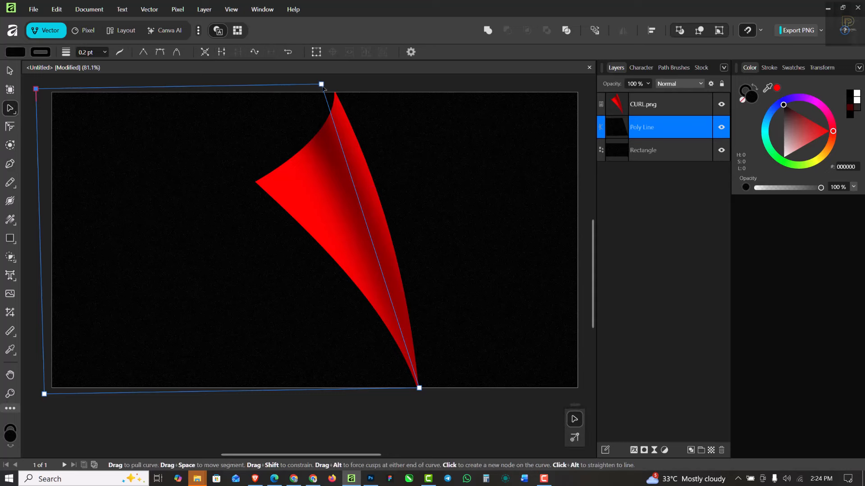
left_click_drag(326, 88, 331, 88)
scroll(330, 88, "up", 4)
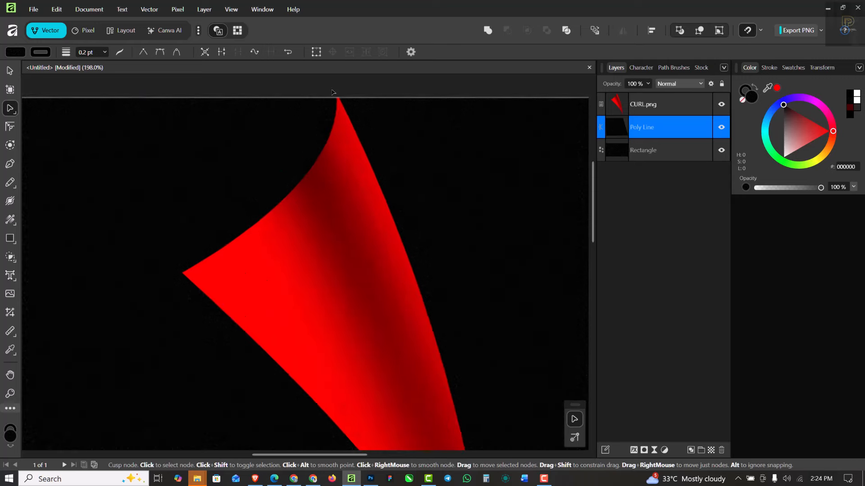
left_click_drag(328, 91, 336, 96)
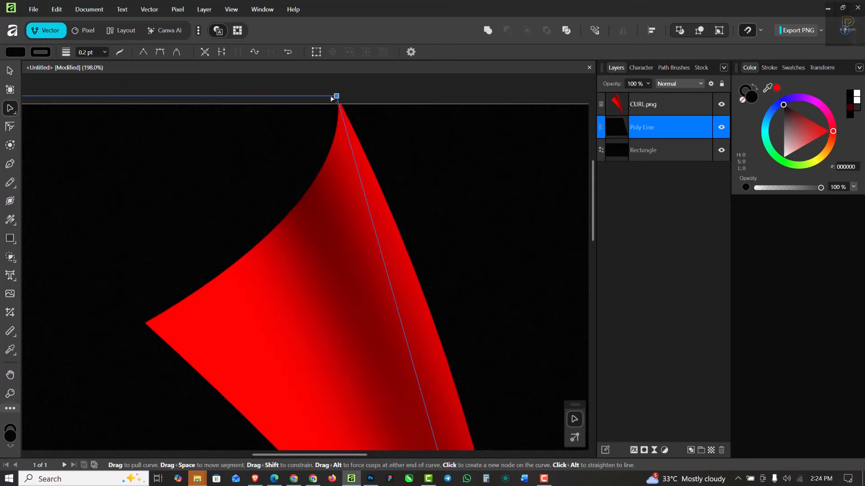
scroll(334, 142, "down", 4)
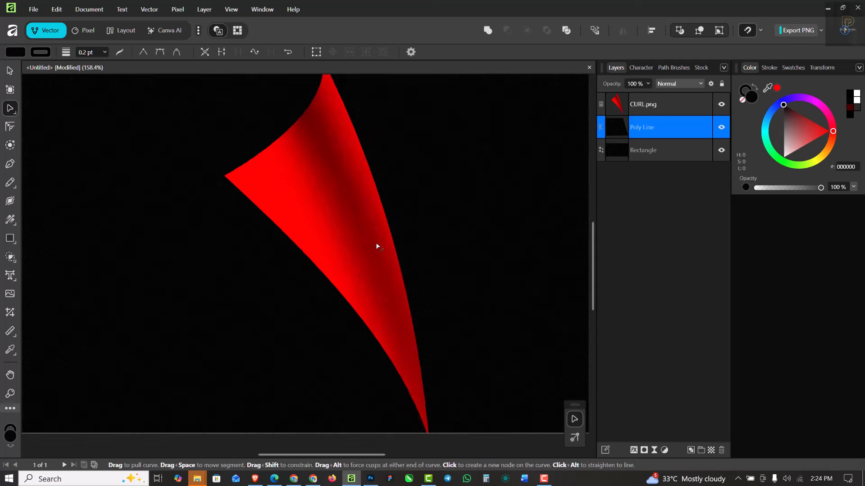
Bend the pen shape's straight right side into a curve that follows the curl's right edge.
scroll(376, 242, "up", 4)
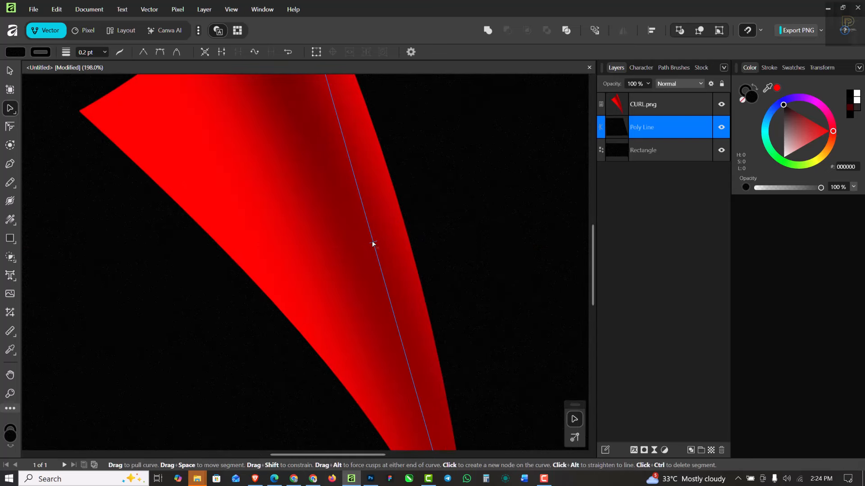
left_click_drag(374, 243, 400, 237)
scroll(393, 212, "down", 5)
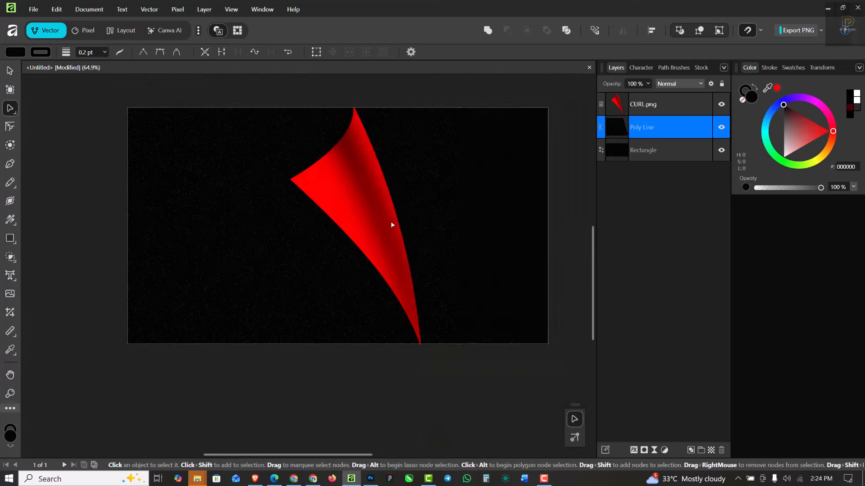
scroll(342, 102, "up", 4)
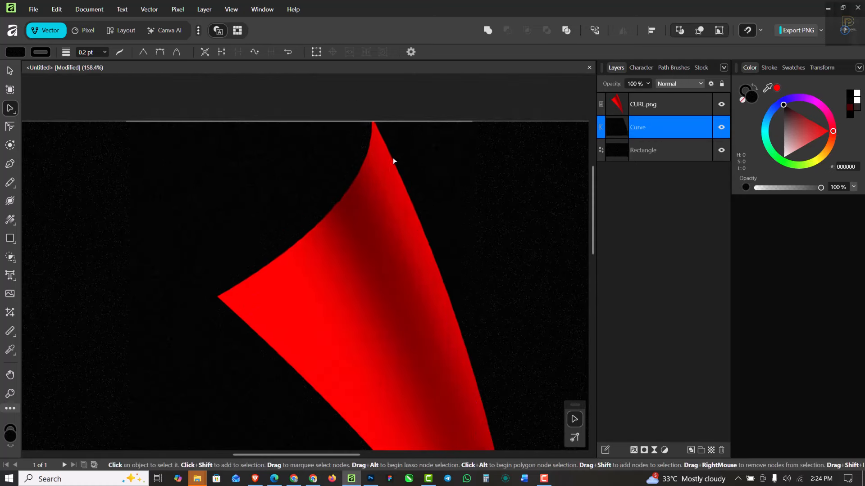
scroll(381, 152, "down", 4)
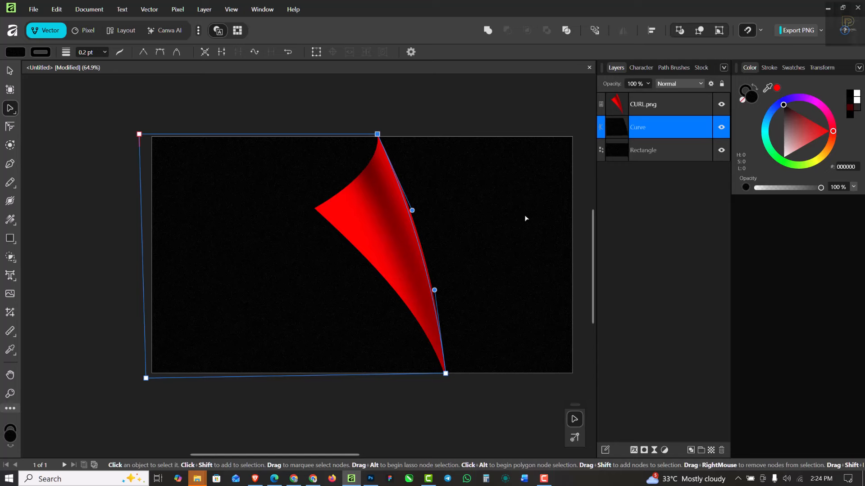
Recolour the background rectangle from black to dark red 940000, sampling the colour from the curl image.
left_click(673, 153)
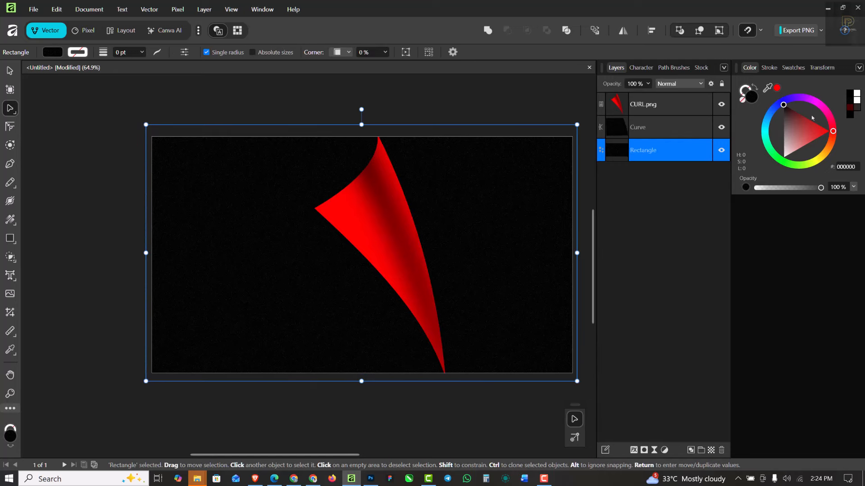
left_click_drag(783, 107, 780, 163)
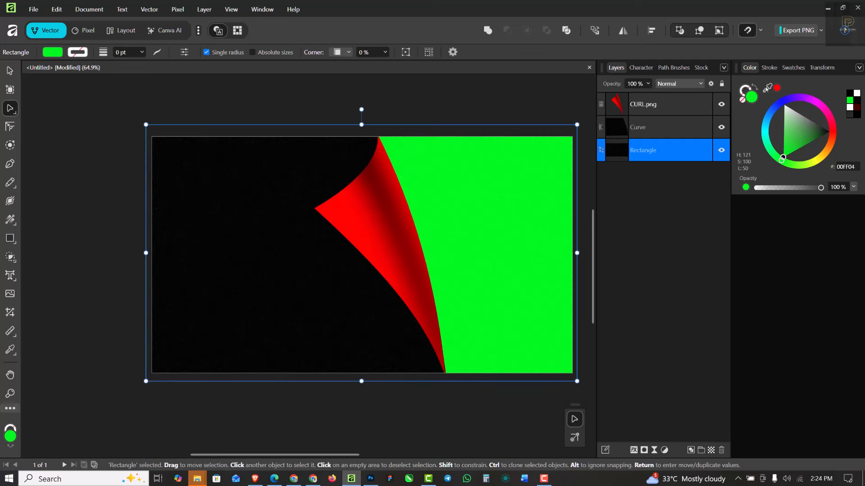
left_click_drag(768, 87, 390, 198)
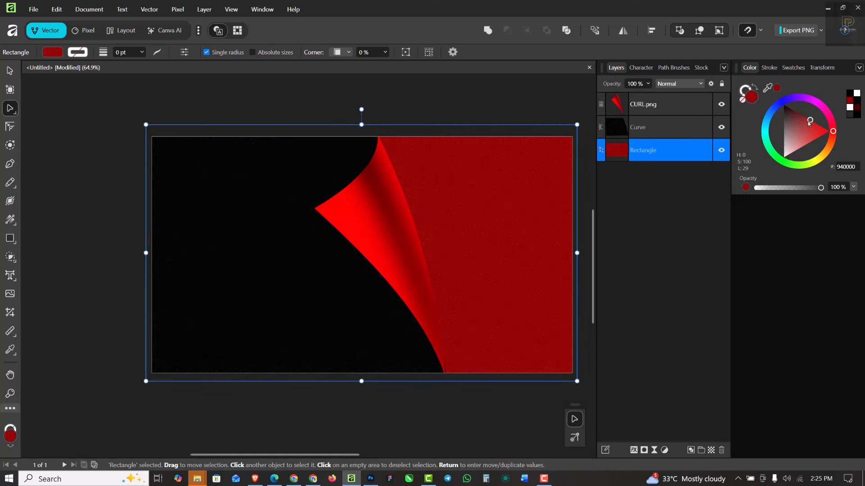
Darken the background rectangle's red fill to 590505, remove its noise by setting it to 0%, and deselect it.
left_click_drag(809, 122, 799, 115)
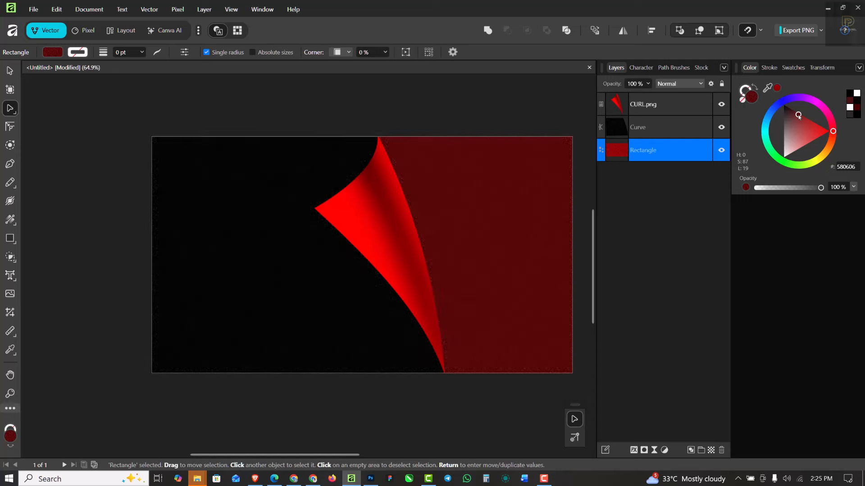
left_click(683, 151)
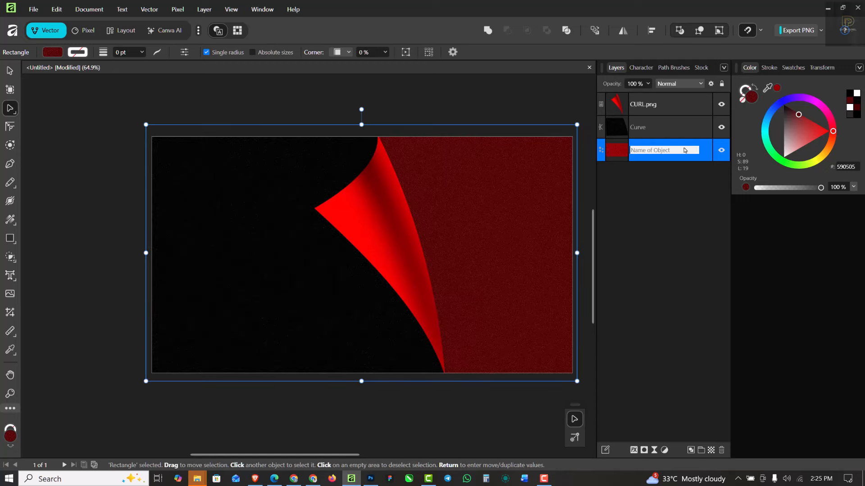
left_click(746, 188)
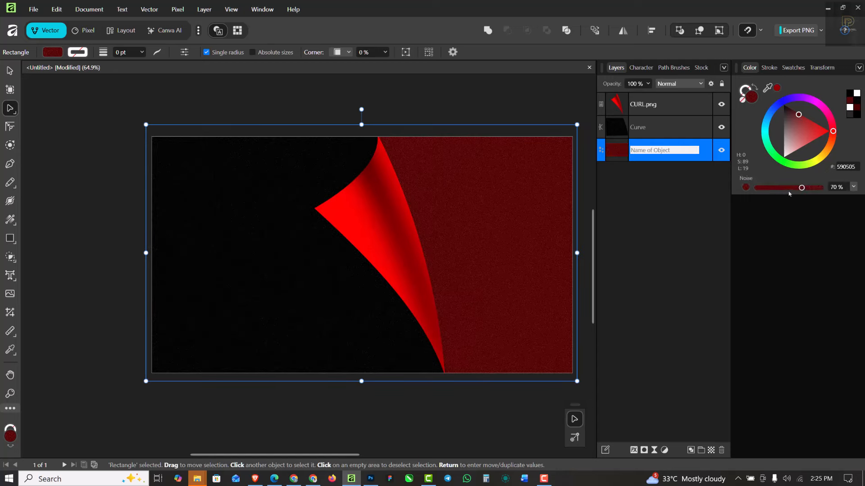
left_click_drag(802, 189, 756, 189)
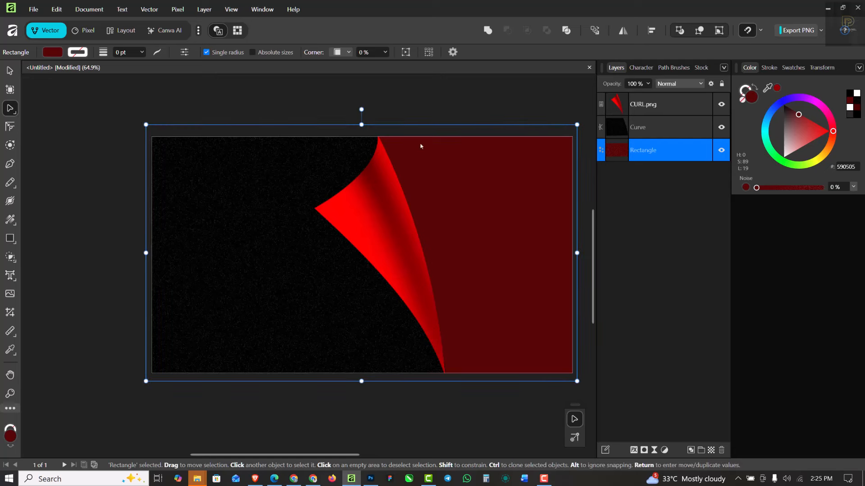
left_click(746, 188)
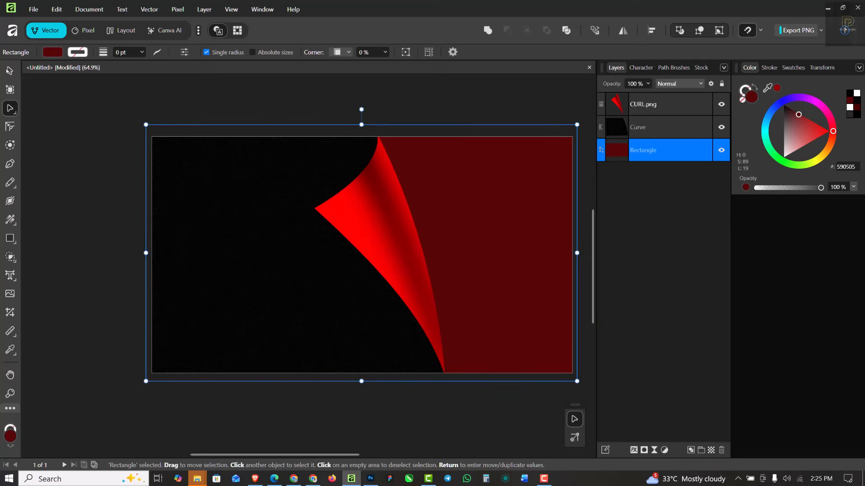
left_click(8, 69)
left_click(148, 93)
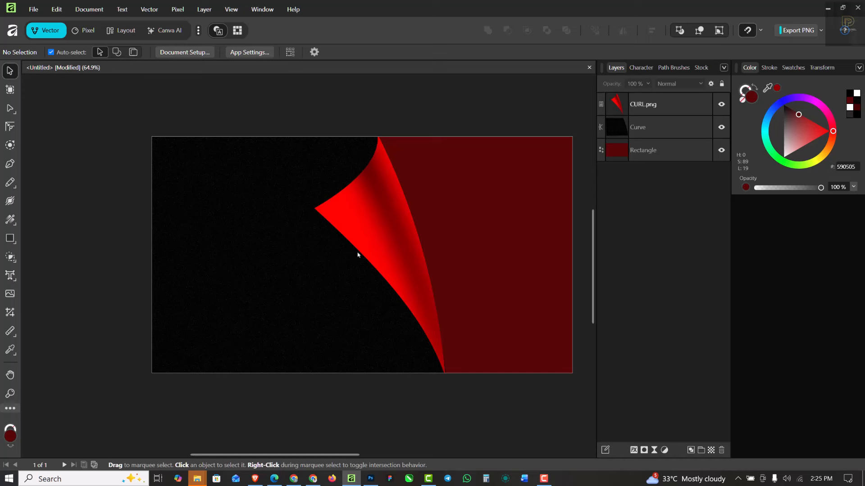
Add white art text "20" directly above the Curve layer and place it on the black area, partly under the curl.
scroll(358, 255, "up", 1)
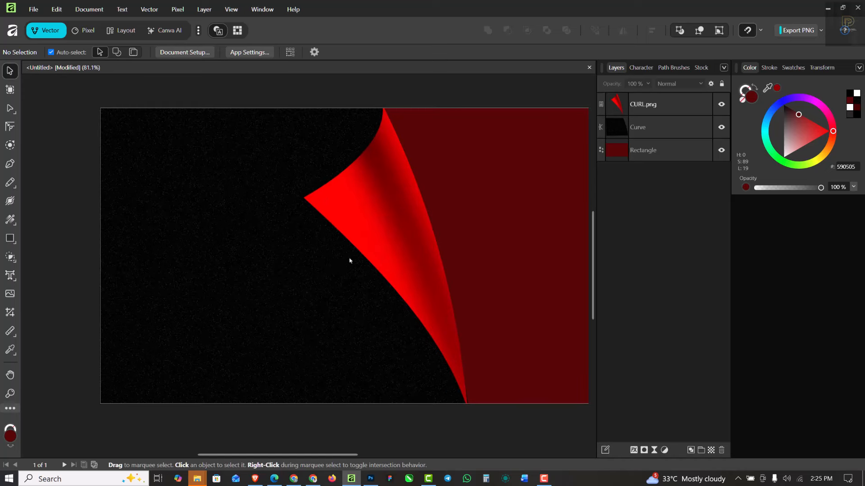
left_click(662, 131)
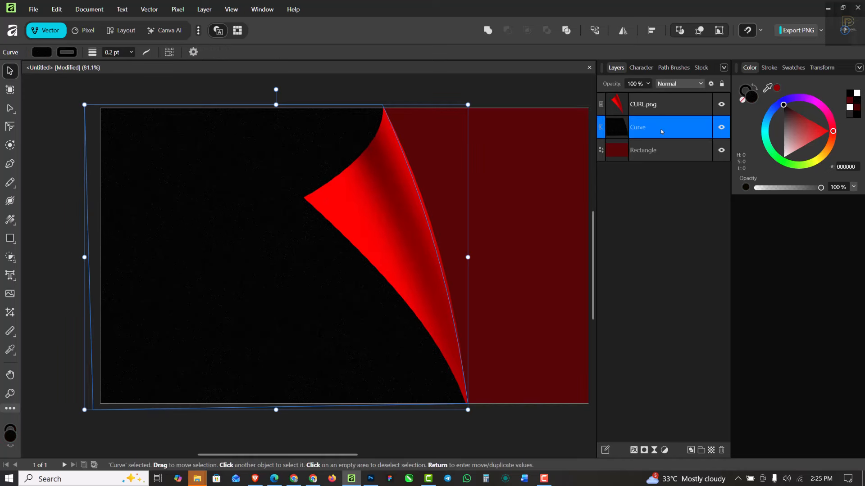
left_click(10, 275)
left_click_drag(223, 83, 241, 335)
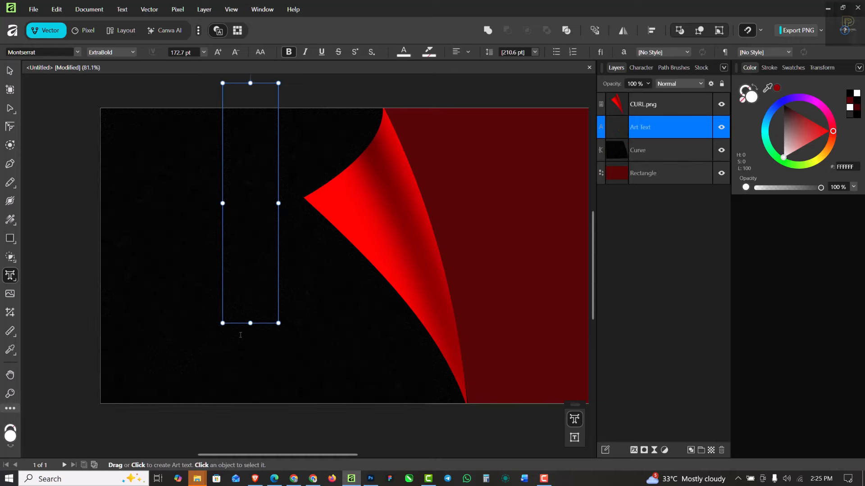
type("20")
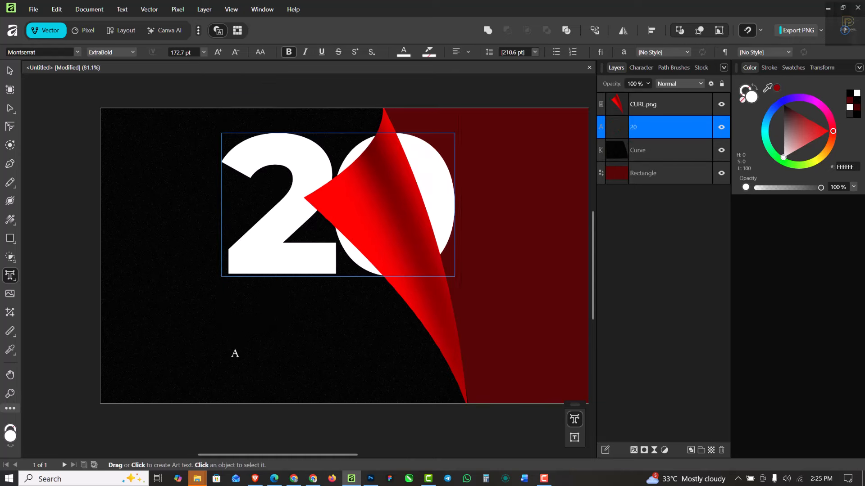
key("Escape")
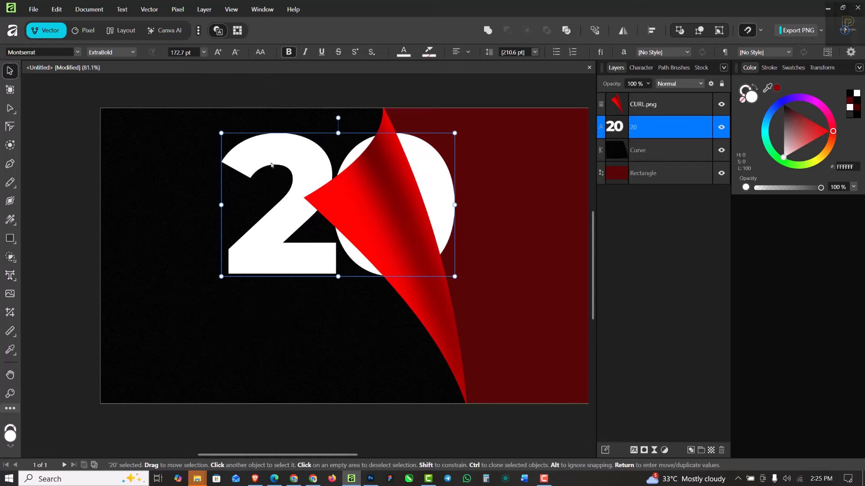
left_click_drag(266, 162, 196, 210)
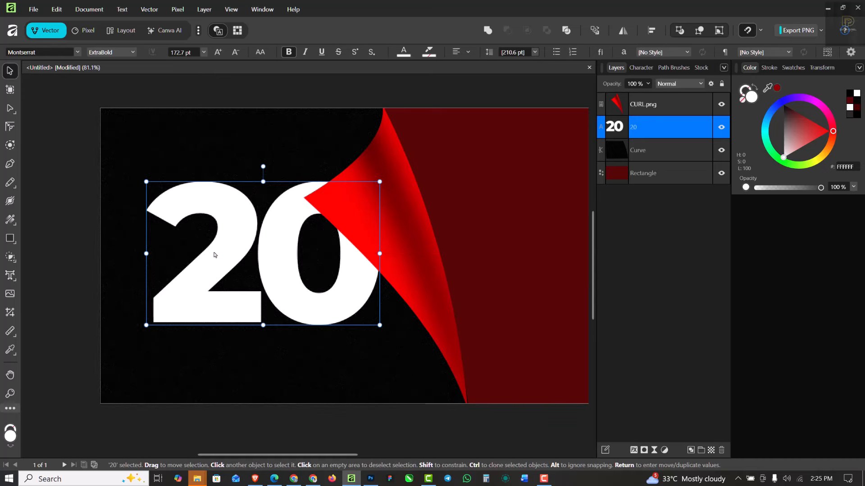
Duplicate the "20" text onto the dark red side beside the original and shift the original slightly left.
scroll(211, 253, "down", 1)
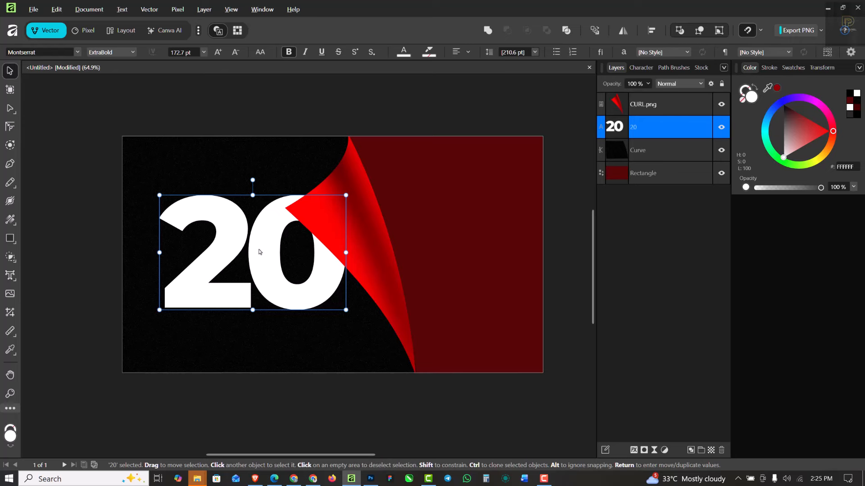
left_click_drag(259, 252, 436, 256)
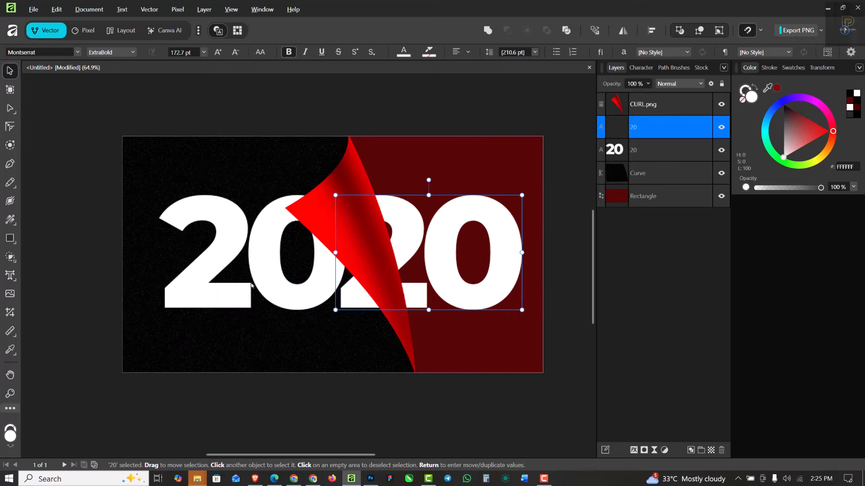
left_click_drag(263, 287, 258, 286)
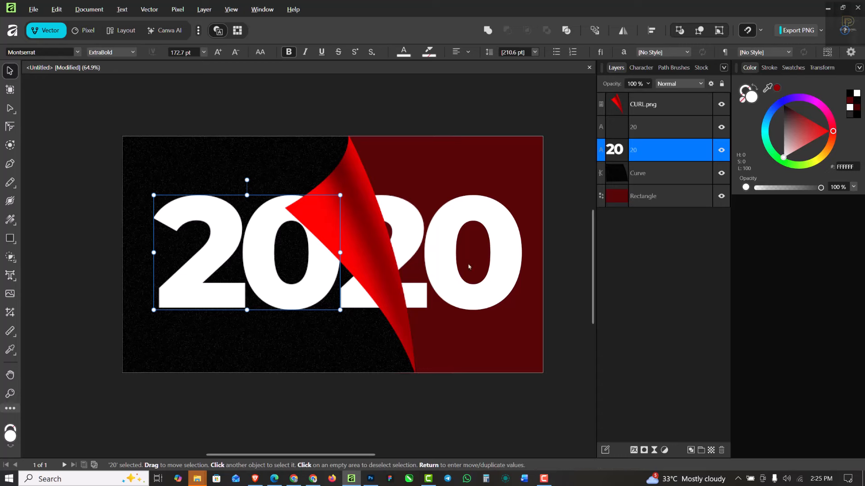
Change the duplicated text on the dark red side to "26" so the digits read 2026.
left_click(443, 276)
double_click(435, 267)
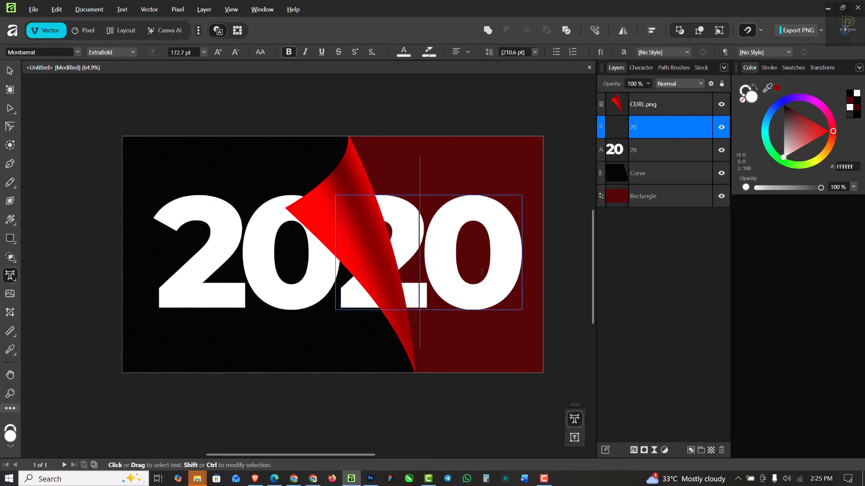
left_click_drag(436, 267, 516, 277)
type("6")
key("Escape")
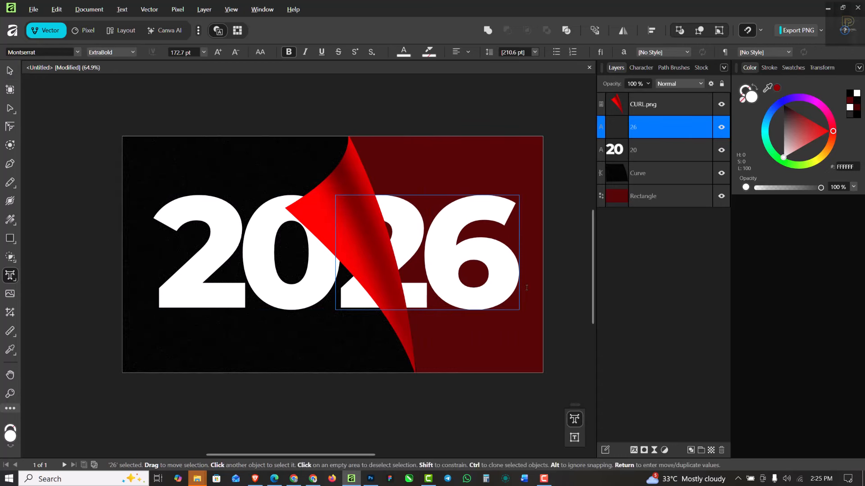
key("v")
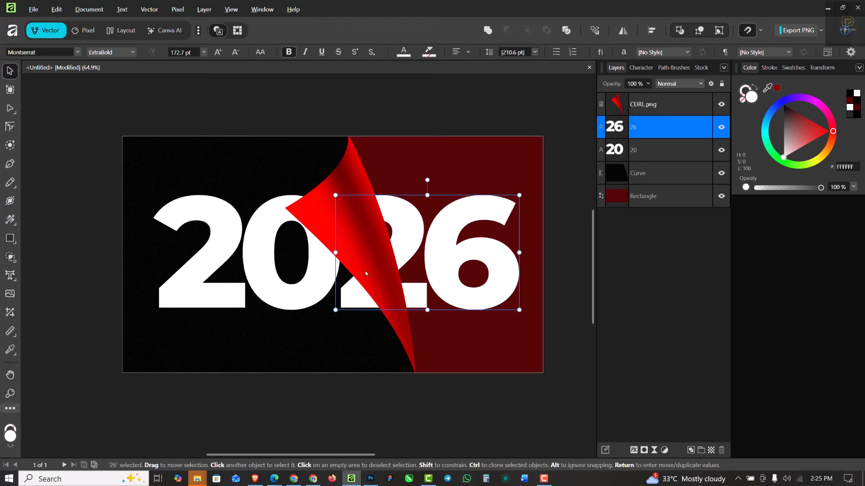
Select the "20" and "26" text layers together and nudge them slightly left to centre 2026 on the page.
left_click(294, 305, "shift")
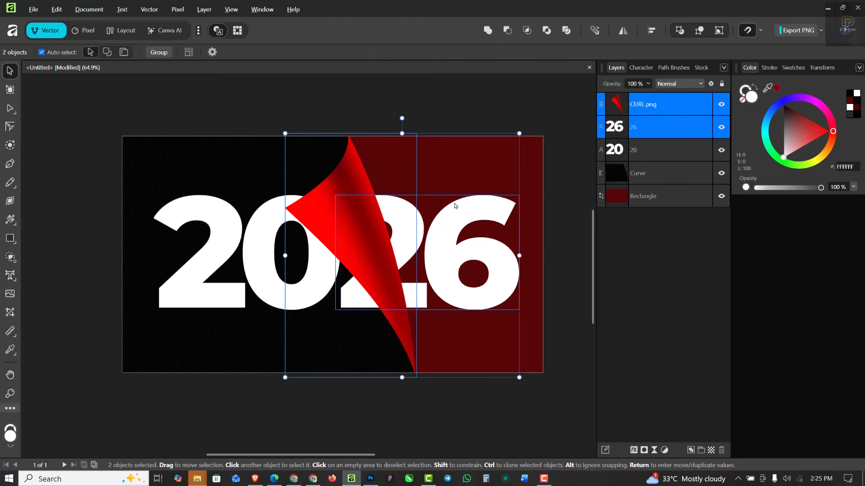
left_click(666, 150)
left_click(665, 129, "shift")
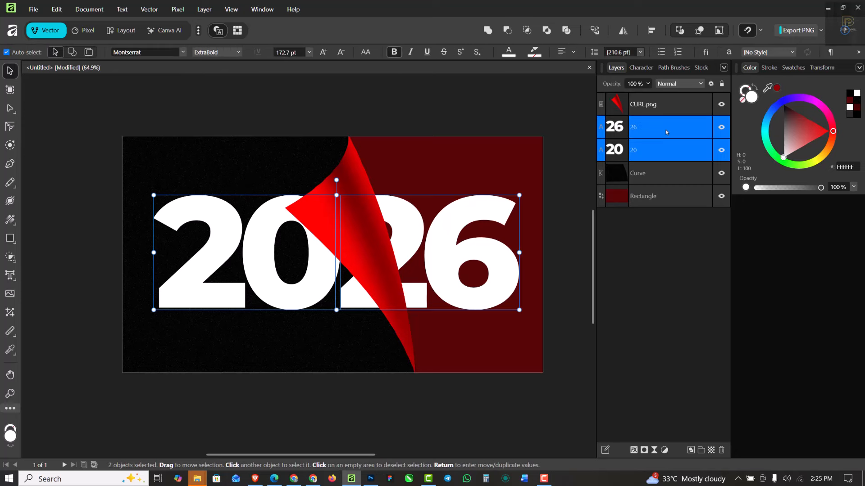
key("shift+Left")
key("shift+Left")
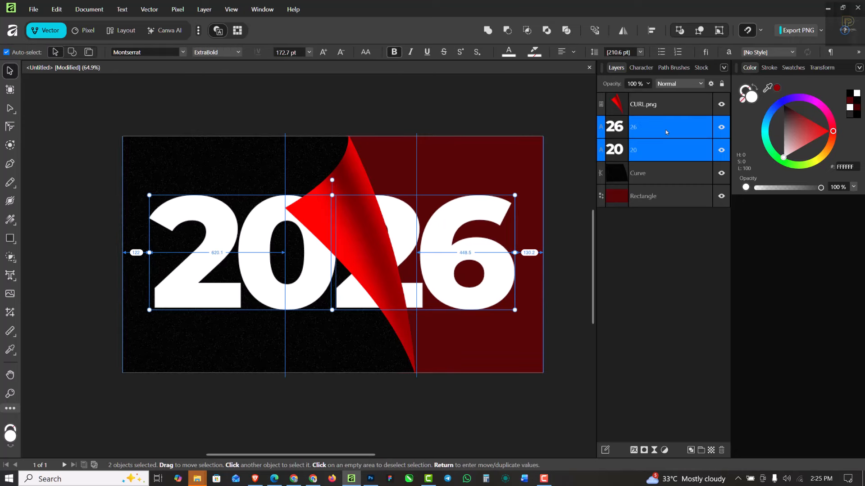
left_click(505, 110)
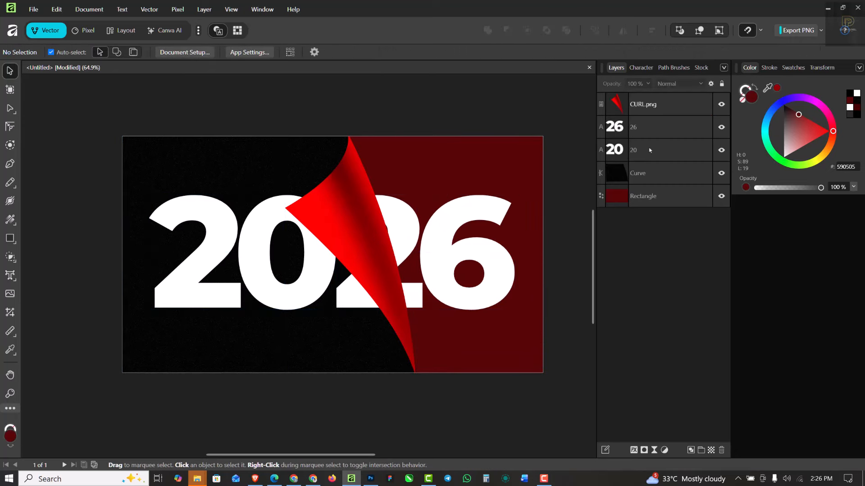
Add a mask to the "20" text layer.
left_click(651, 152)
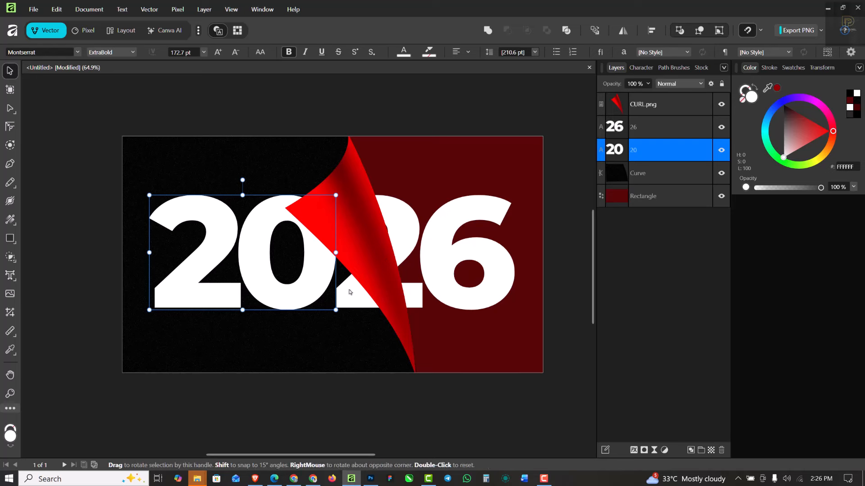
double_click(654, 154)
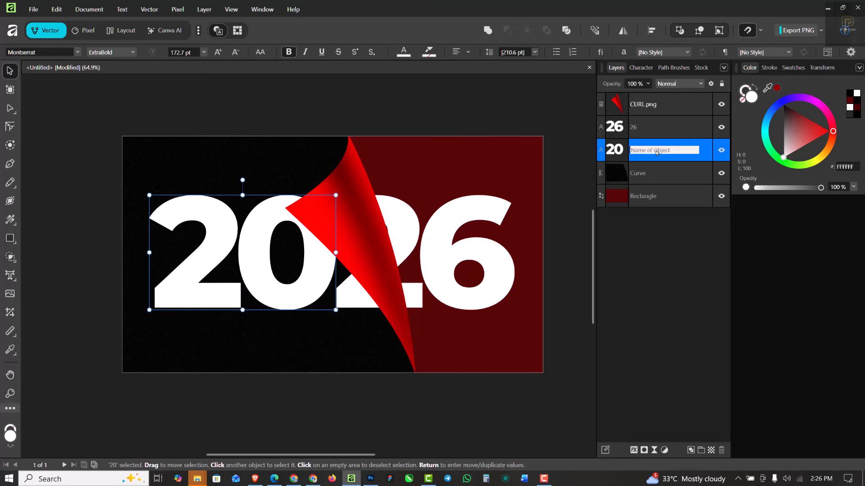
left_click(644, 450)
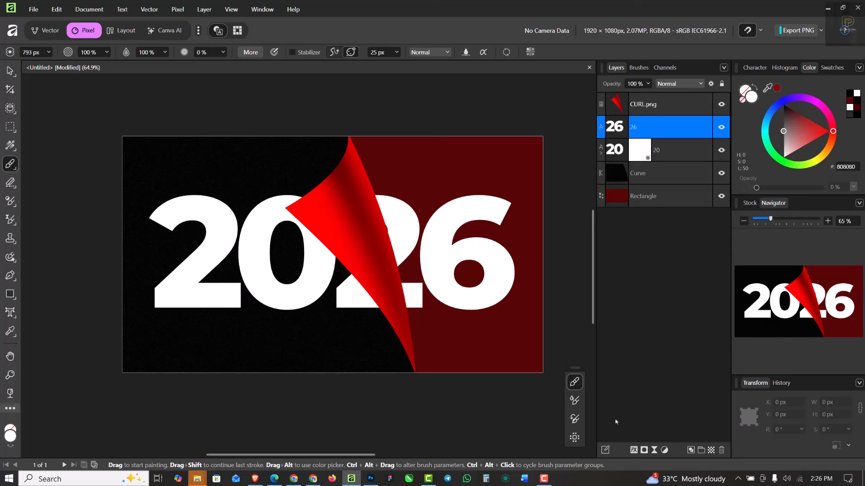
Add a mask to the "26" text layer and delete the mask from the "20" layer.
left_click(644, 450)
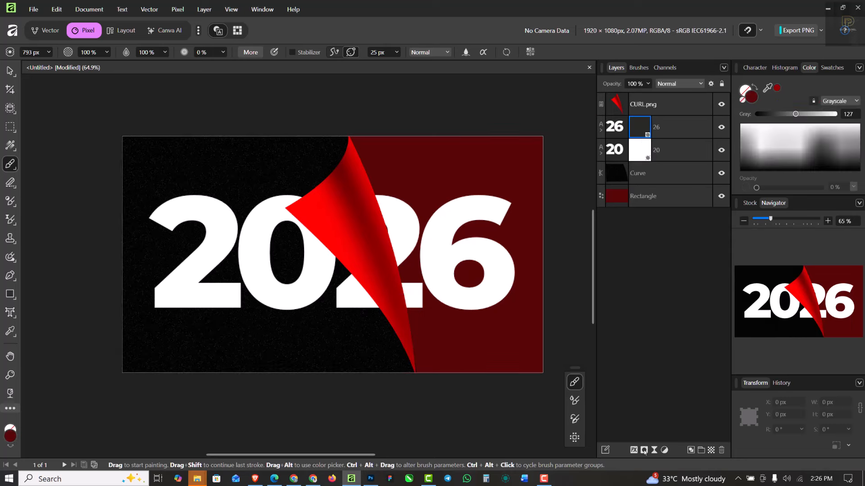
left_click(641, 154)
key("Delete")
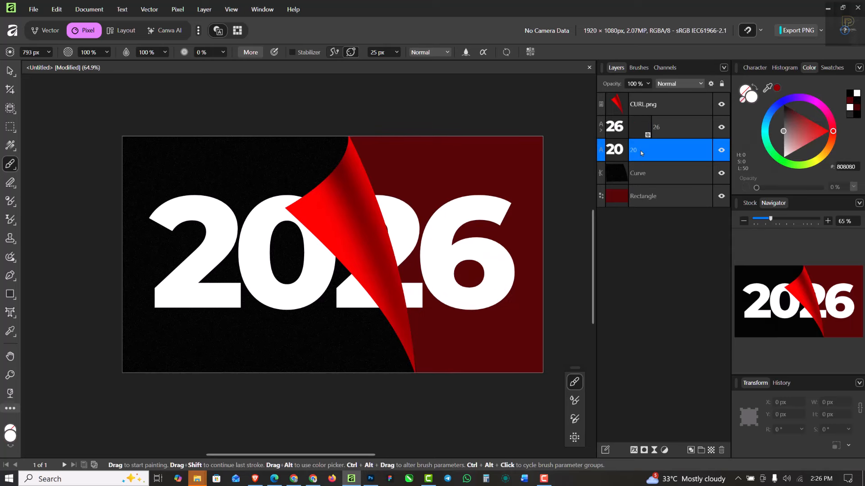
Paint on the "26" layer's mask with the Paint Brush to hide the part of the 2 showing on the black area.
left_click(646, 129)
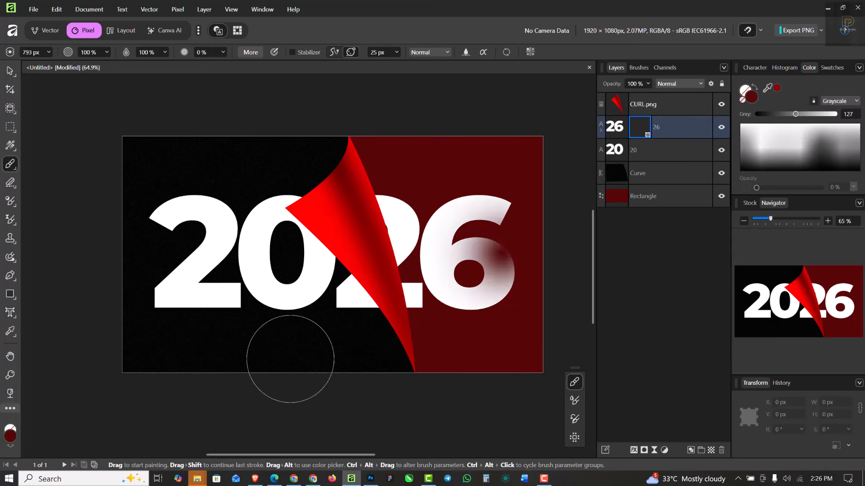
mouse_move(280, 367)
left_mouse_down()
mouse_move(338, 329)
mouse_move(334, 319)
mouse_move(343, 322)
left_mouse_up()
left_click(8, 163)
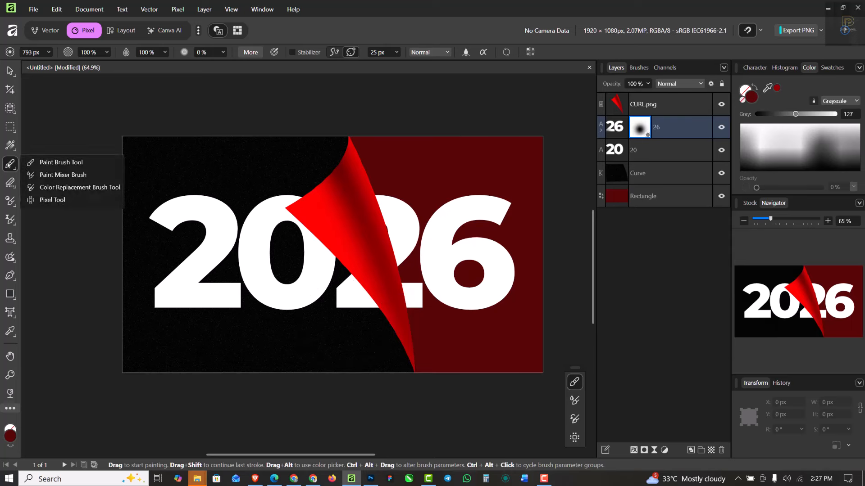
left_click(42, 163)
mouse_move(313, 354)
left_mouse_down()
mouse_move(351, 312)
mouse_move(346, 302)
mouse_move(346, 320)
mouse_move(327, 285)
mouse_move(336, 336)
left_mouse_up()
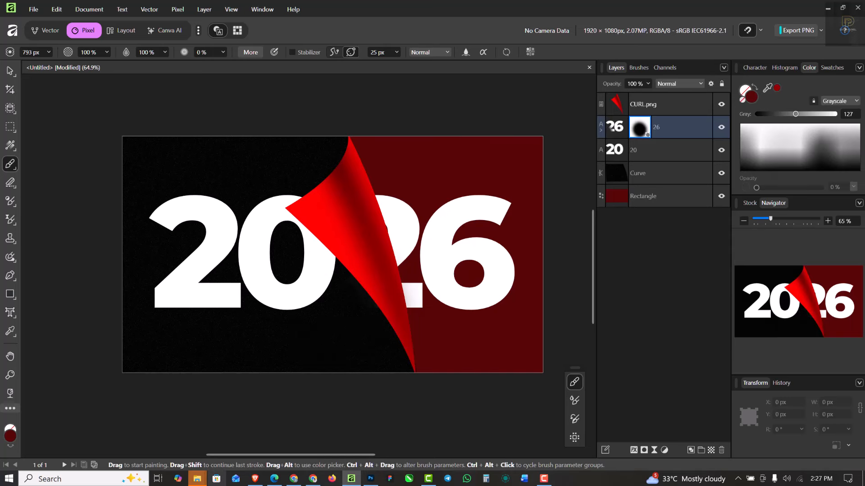
left_click(9, 73)
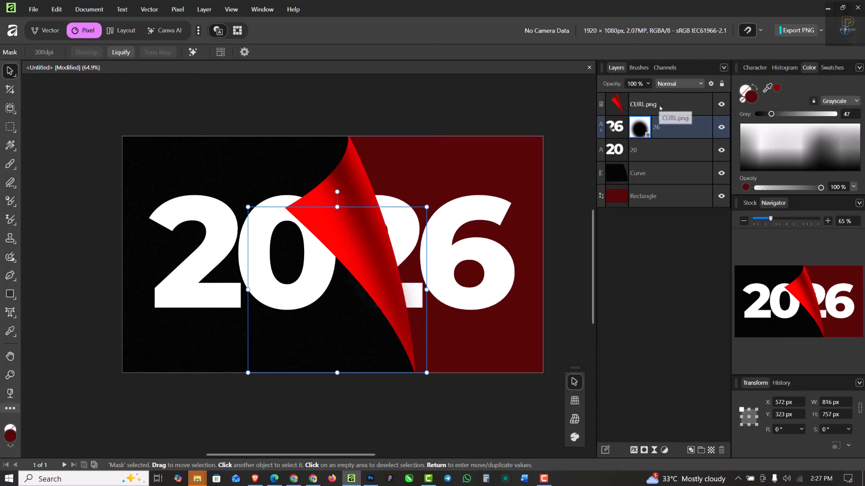
Add white Montserrat ExtraBold art text "HAPPY NEW YEAR" at 12 pt below the 20, layered above CURL.png.
left_click(665, 108)
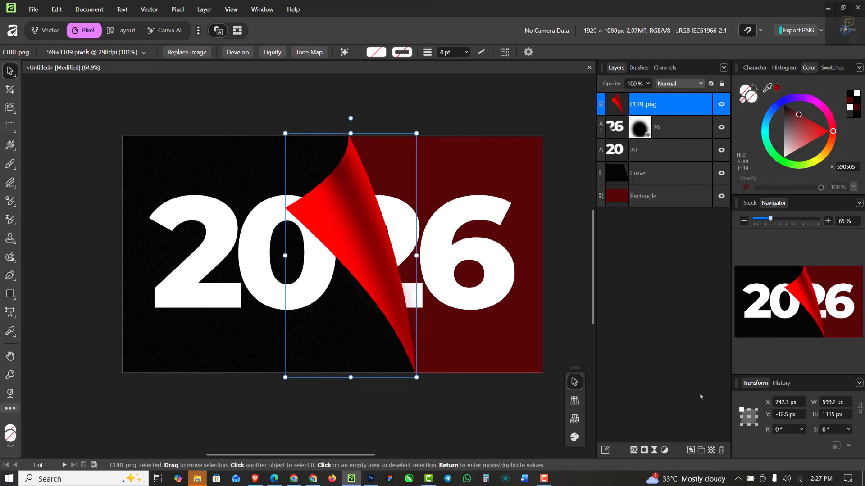
left_click(11, 316)
left_click(189, 350)
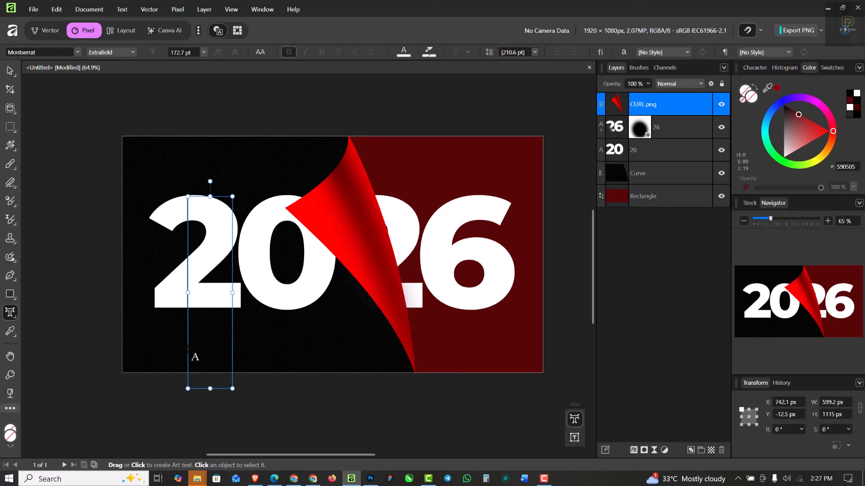
left_click(203, 52)
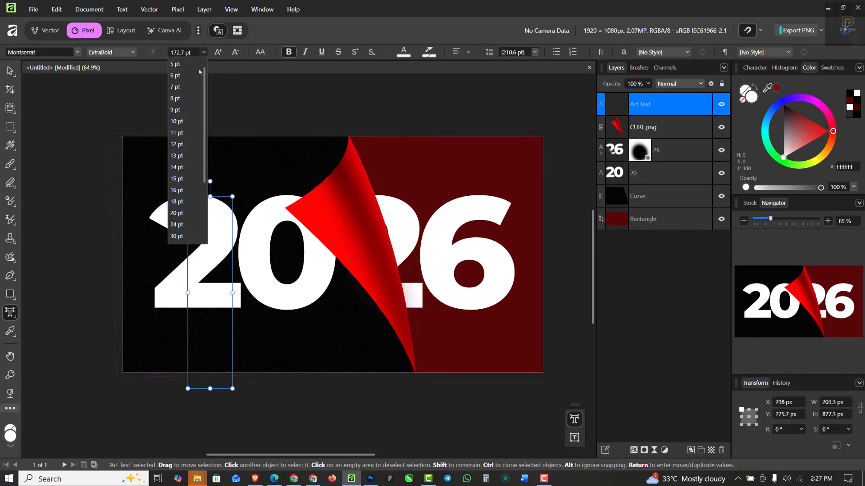
left_click(176, 144)
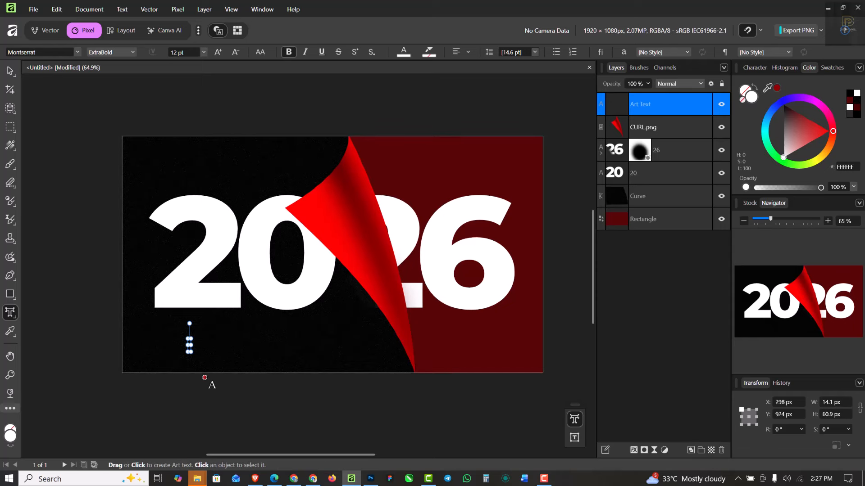
type("HAPPU")
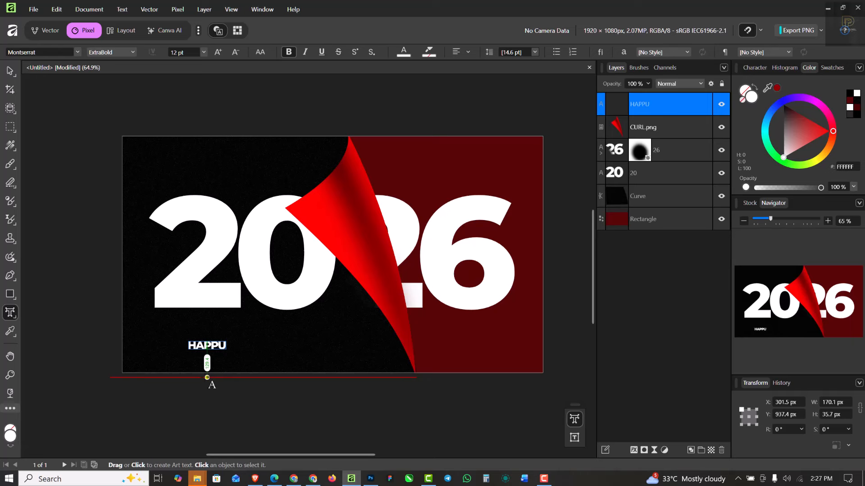
key("Escape")
left_click_drag(222, 345, 219, 346)
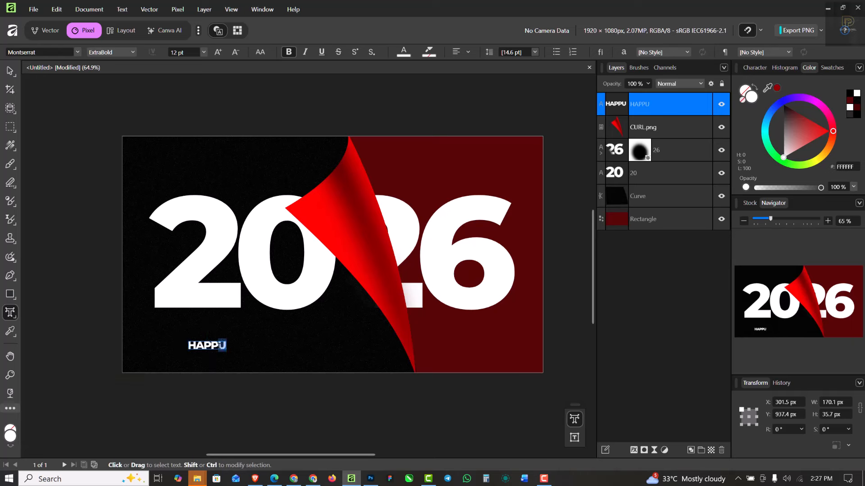
type("Y NEW Y")
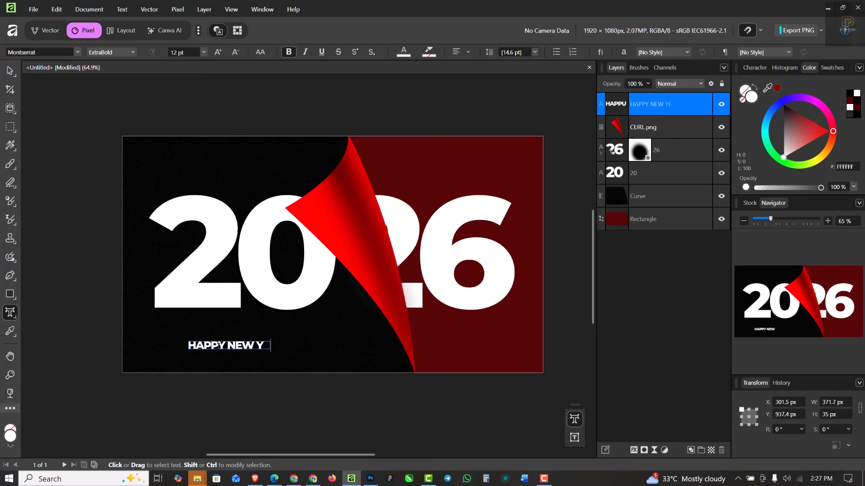
type("EAR")
key("Escape")
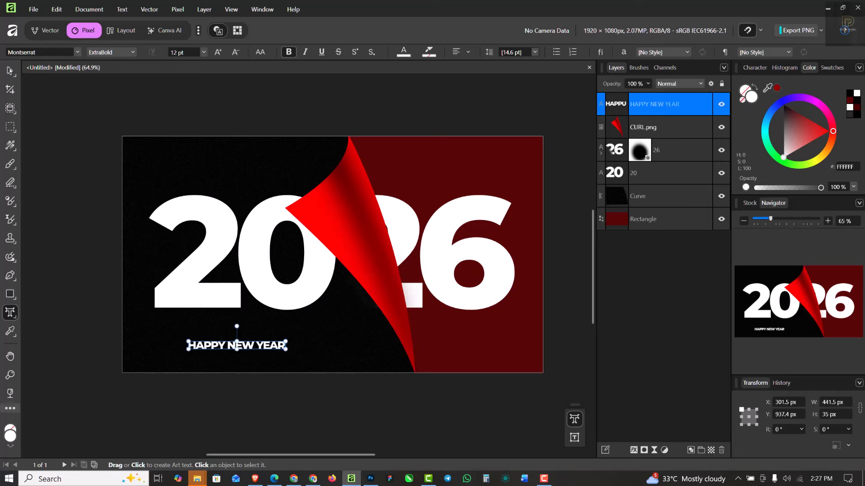
Scale the HAPPY NEW YEAR text down to about 9.2 pt and set its tracking to 3000 ‰.
key("v")
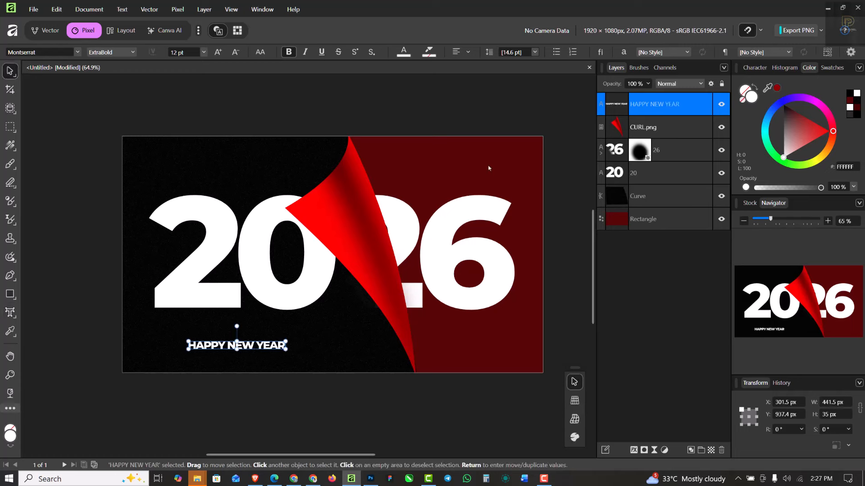
left_click_drag(286, 345, 261, 345)
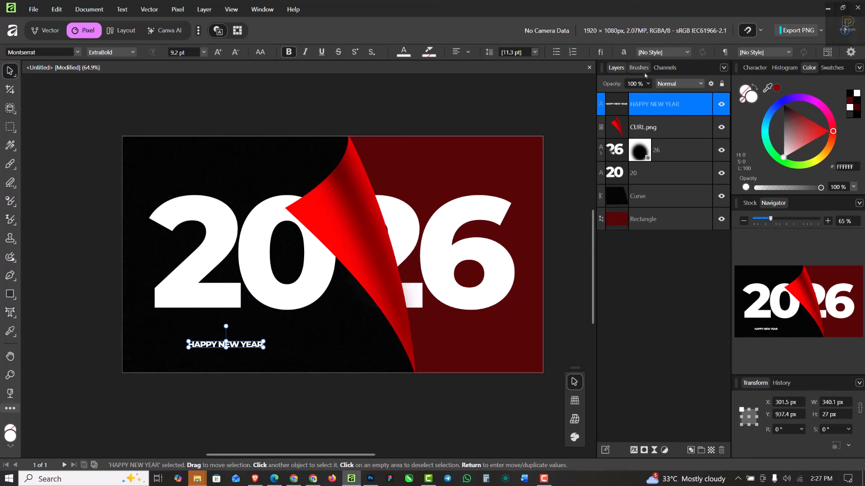
left_click(755, 68)
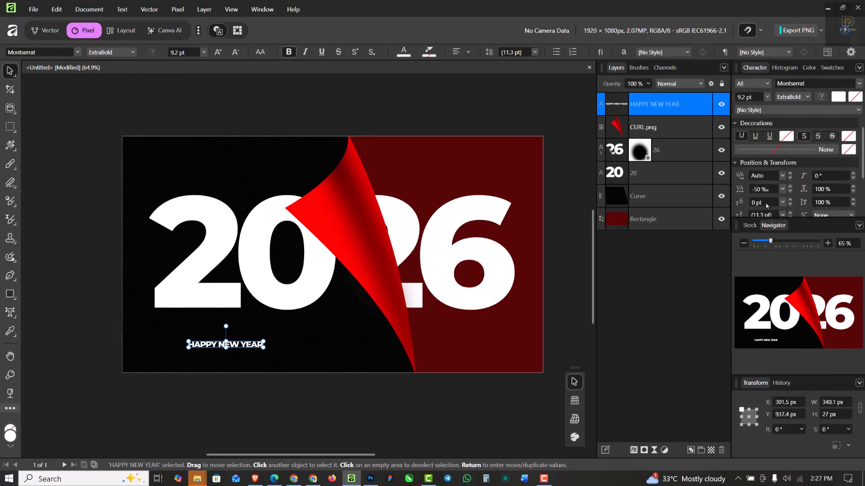
left_click(768, 191)
type("3000")
key("Return")
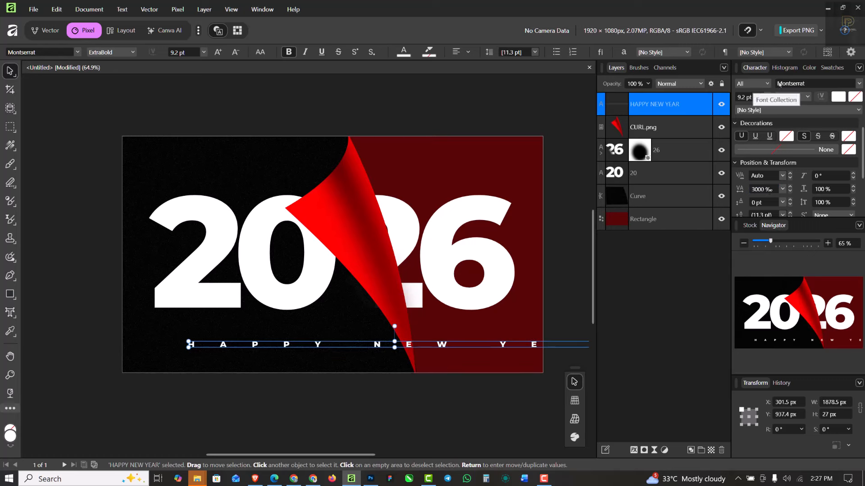
Set the HAPPY NEW YEAR text's tracking to 2000 ‰ and move it slightly up to centre it beneath 2026.
left_click(761, 190)
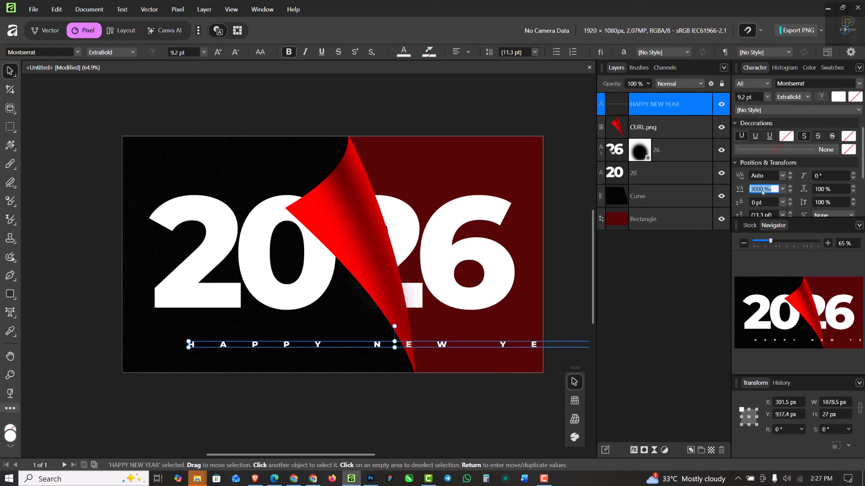
type("2000")
key("Return")
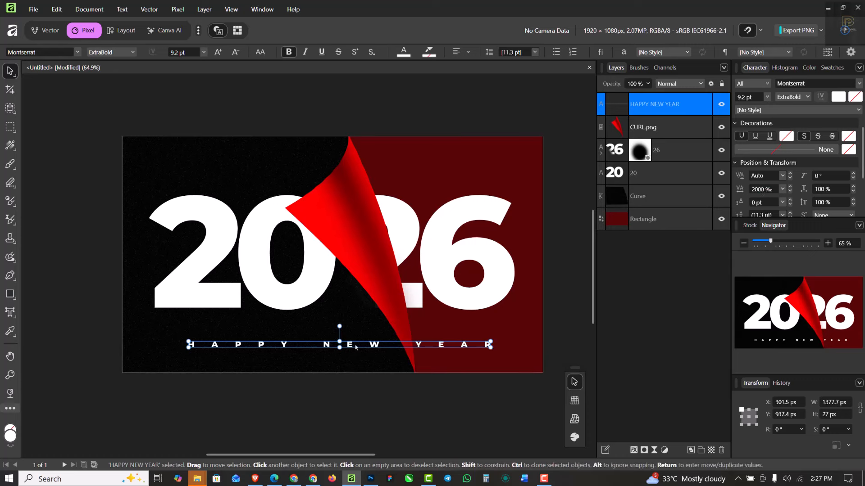
left_click_drag(355, 345, 359, 338)
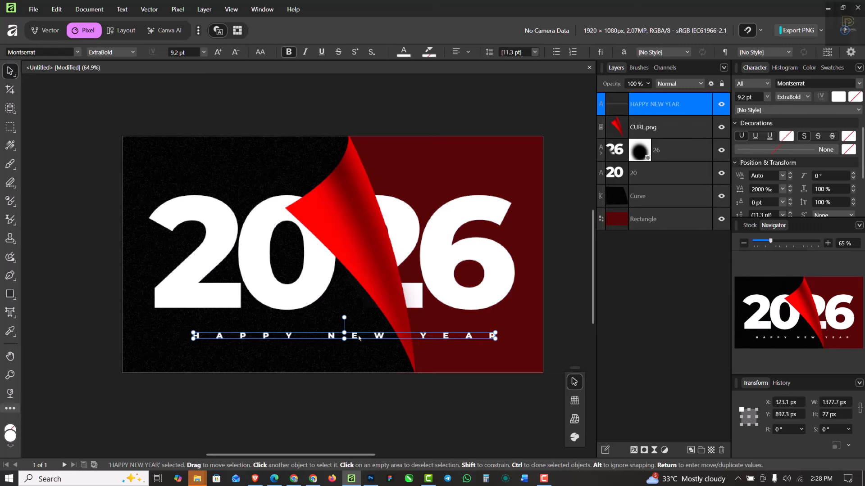
left_click(493, 88)
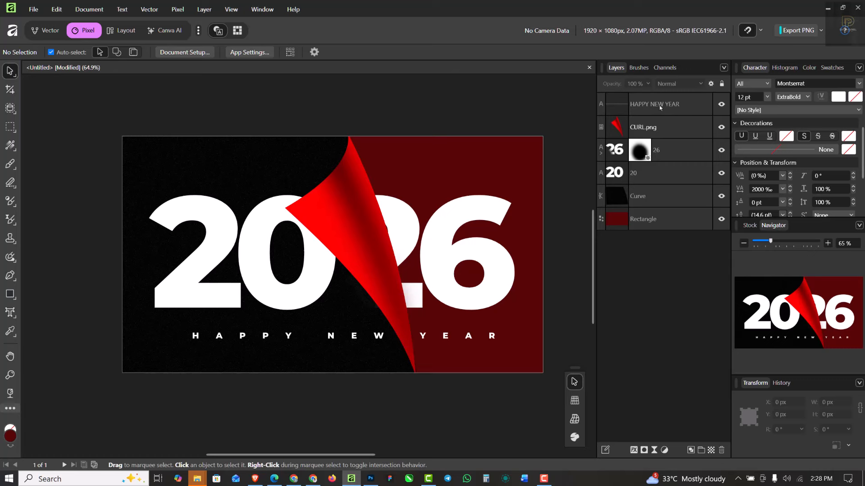
Add a Recolor adjustment above the HAPPY NEW YEAR layer with its hue set to 125°.
left_click(660, 107)
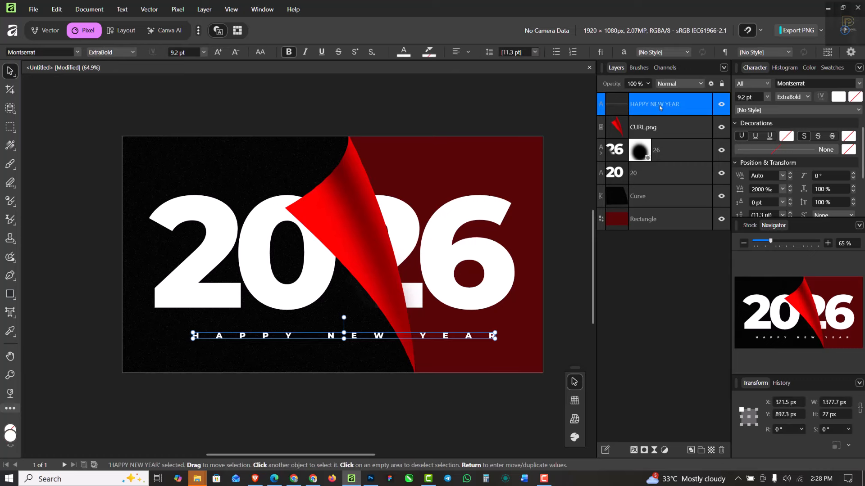
left_click(664, 451)
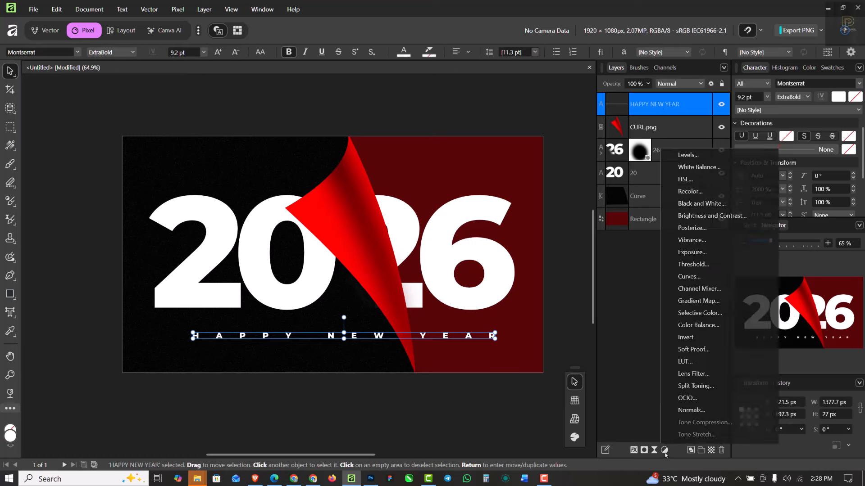
left_click(694, 192)
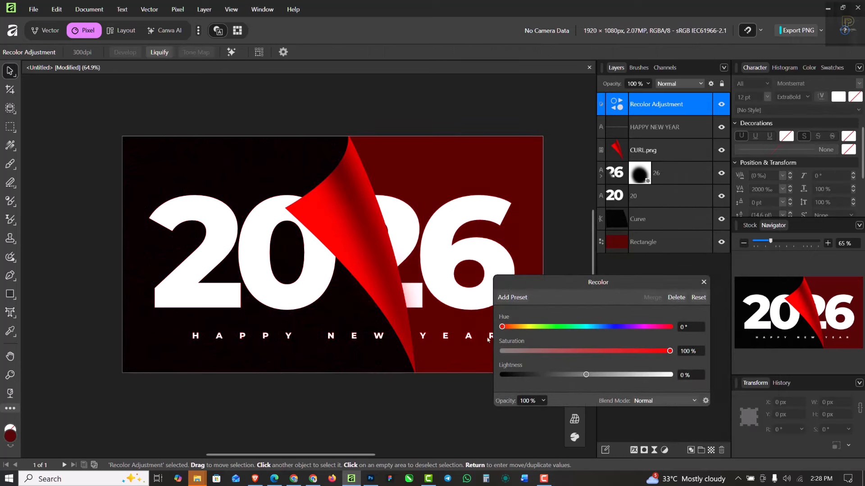
left_click(691, 327)
type("125")
key("Return")
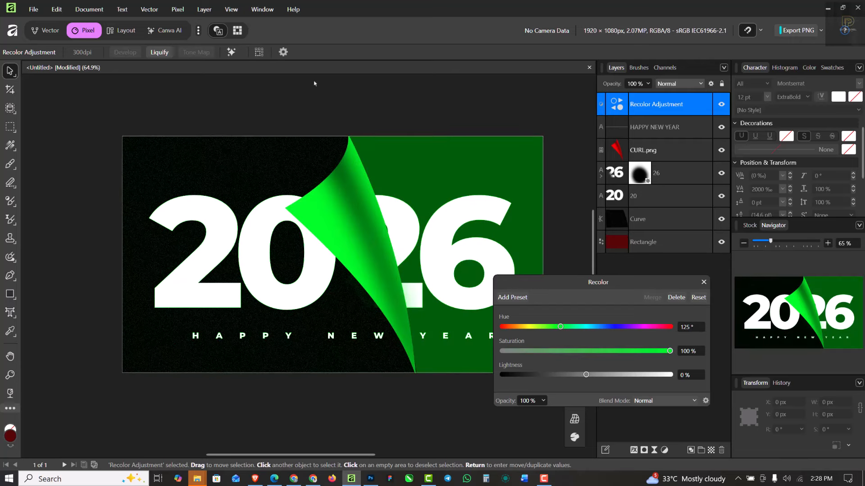
left_click(704, 282)
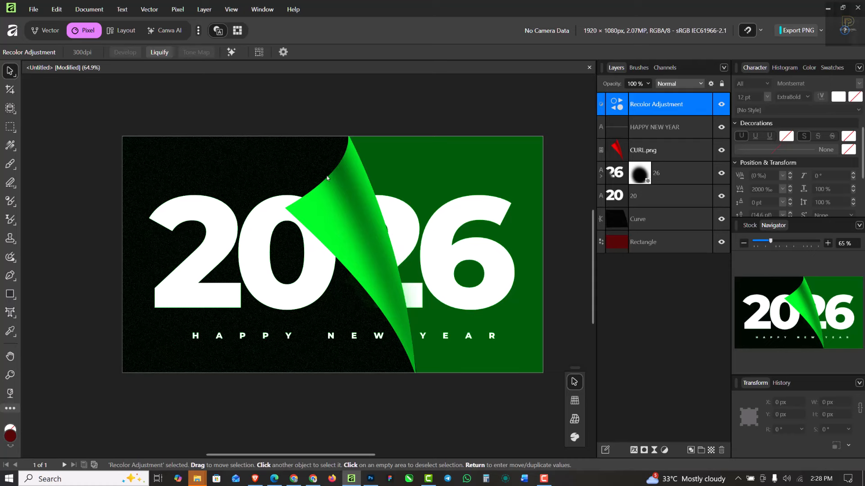
Add an empty pixel layer above the Recolor adjustment and change the dark red background colour swatch to dark green.
key("ctrl+0")
scroll(341, 187, "down", 1)
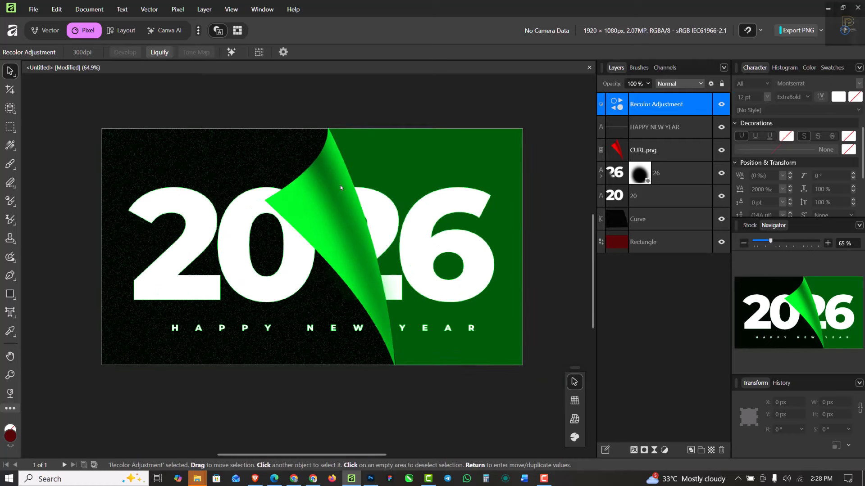
left_click(711, 450)
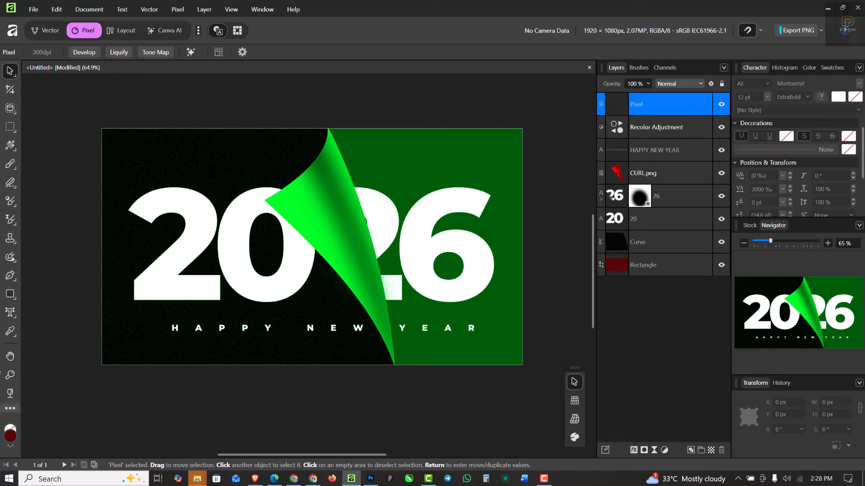
left_click(11, 437)
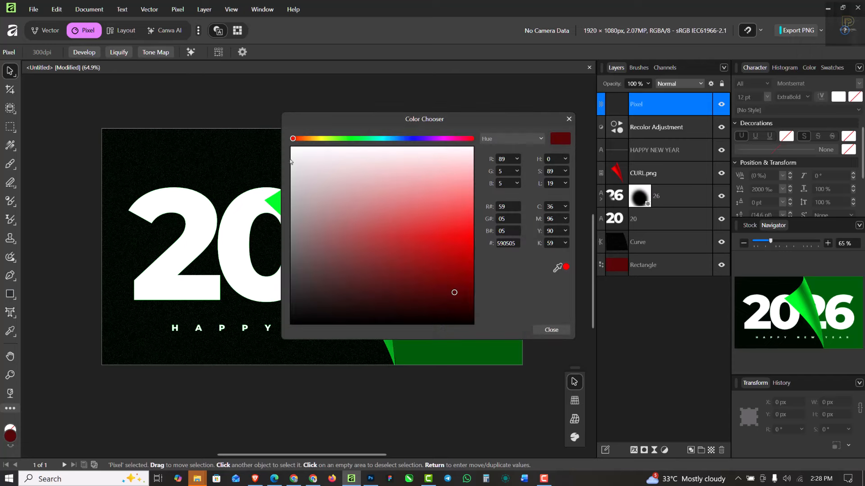
left_click(347, 138)
left_click_drag(347, 141, 352, 141)
left_click(569, 119)
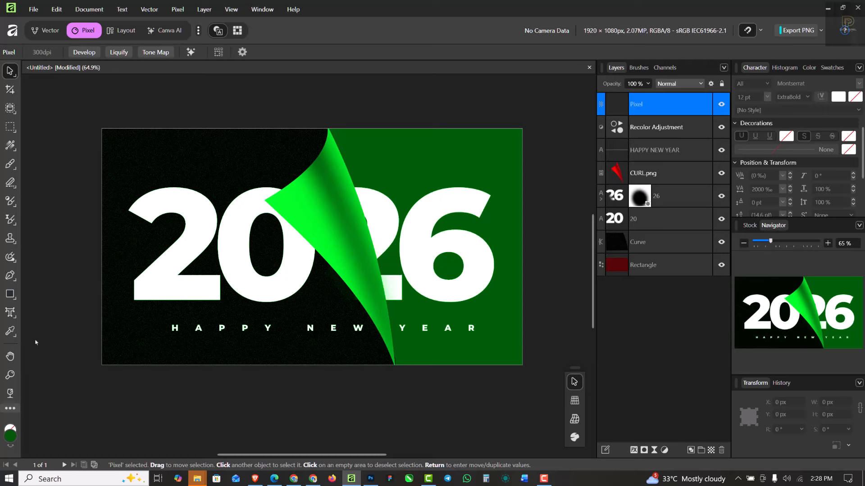
Set the Paint Brush colour to bright green 00FF1D and try a soft dab at the page's upper-left corner.
left_click(10, 164)
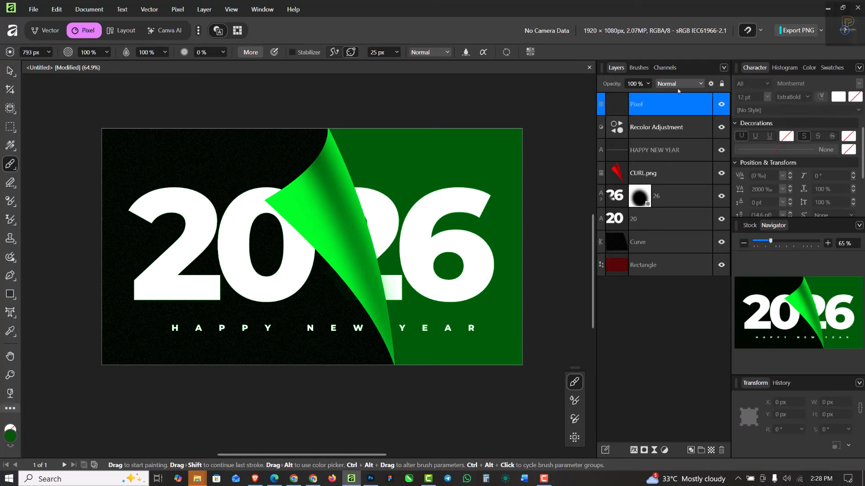
left_click(811, 70)
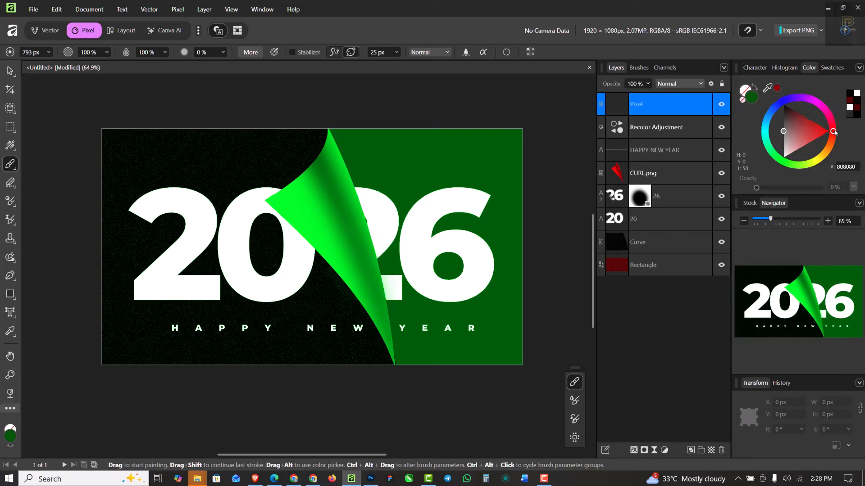
mouse_move(834, 131)
left_mouse_down()
mouse_move(828, 151)
mouse_move(804, 165)
mouse_move(779, 156)
left_mouse_up()
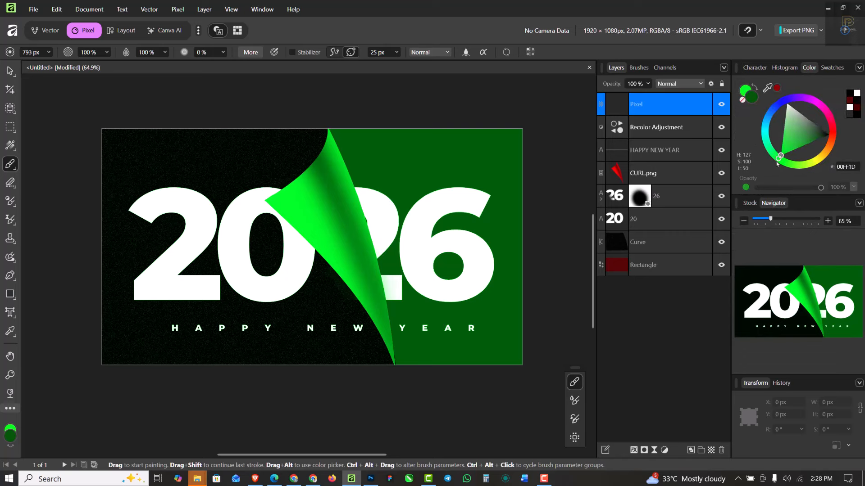
left_click(126, 146)
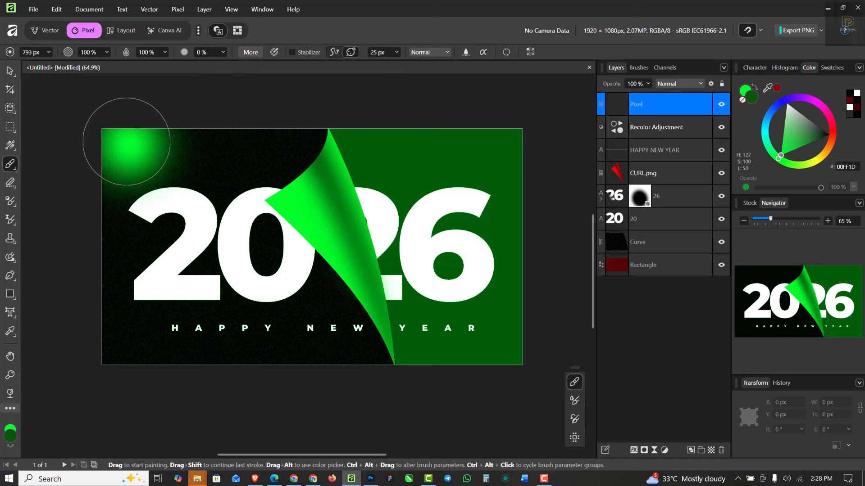
Try a soft green glow just outside the page's upper-left corner with the brush enlarged to about 1595 px, and undo it.
scroll(123, 150, "down", 5)
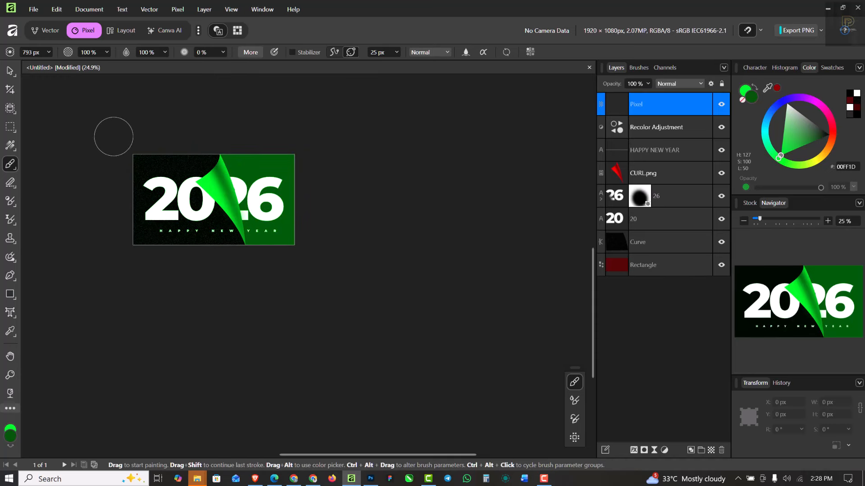
key("bracketright")
key("bracketright")
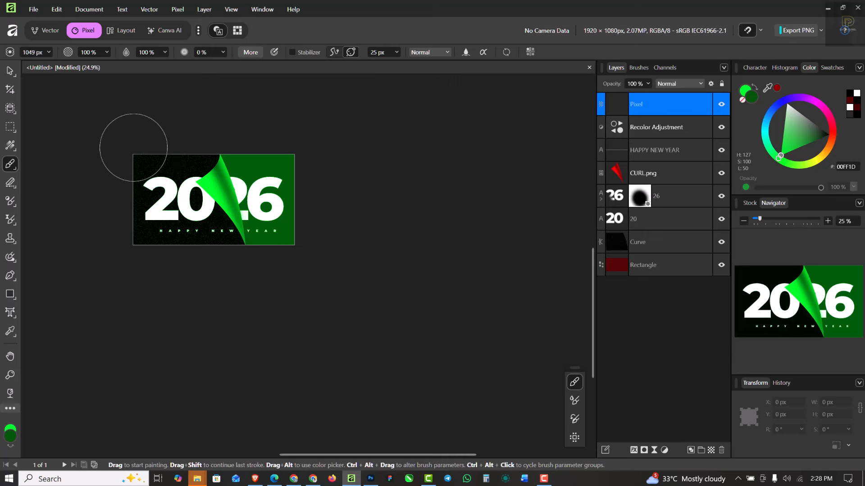
key("bracketright")
key("bracketright")
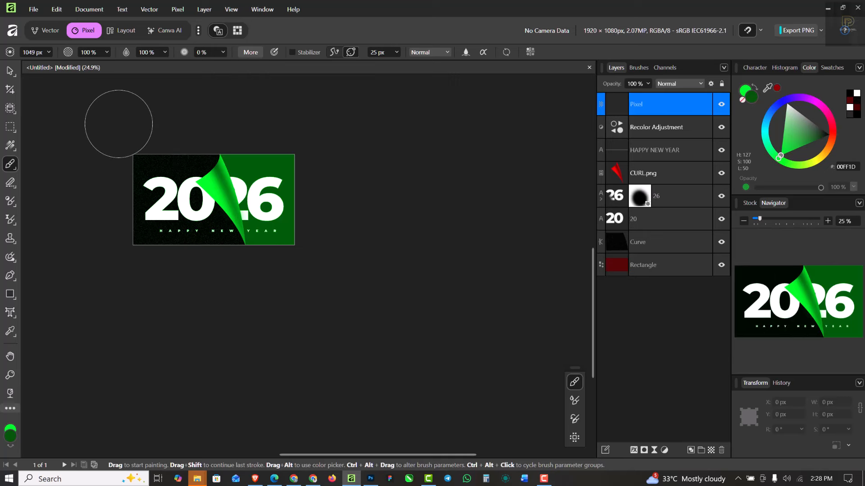
left_click_drag(117, 126, 119, 124)
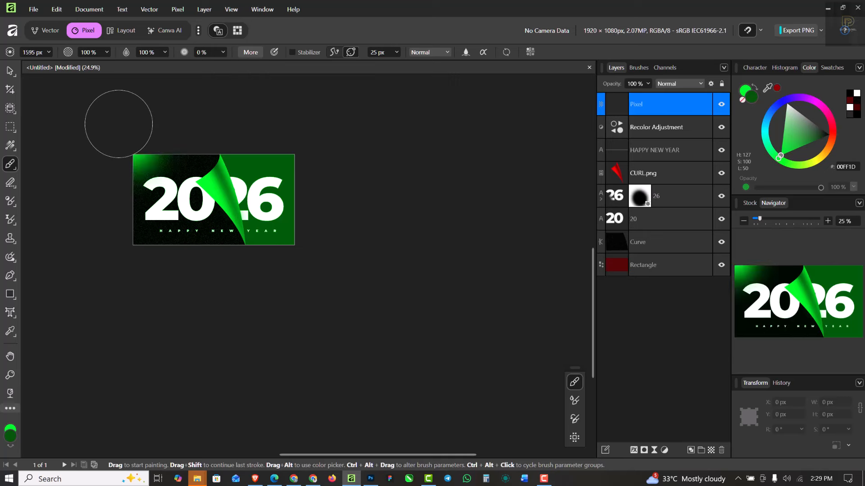
key("ctrl+z")
Enlarge the brush to about 2110 px and paint a soft green glow over the page's upper-left corner.
key("bracketright")
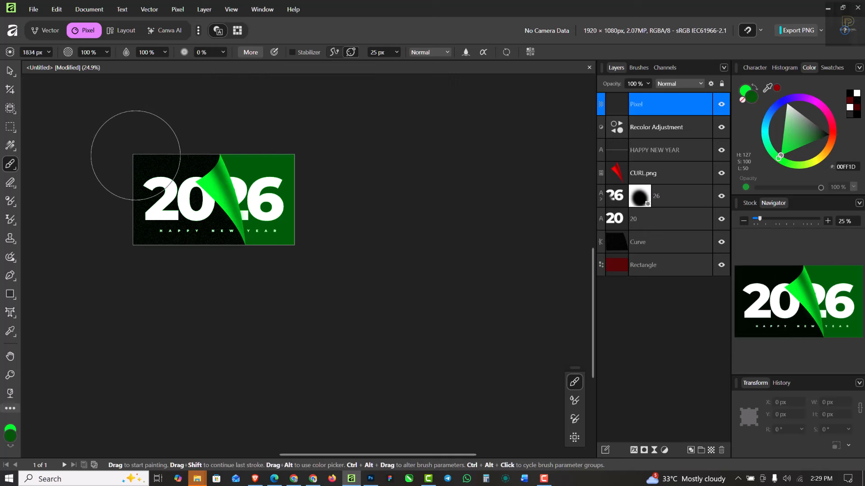
key("bracketright")
left_click_drag(136, 155, 132, 139)
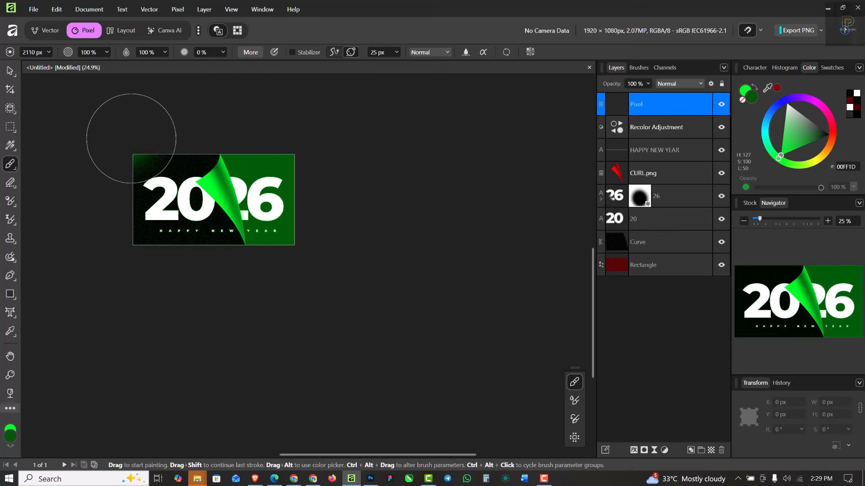
Compare the design with and without the upper-left glow by undoing and redoing it, leaving the glow applied.
key("ctrl+z")
key("ctrl+shift+z")
key("ctrl+z")
key("ctrl+shift+z")
key("ctrl+z")
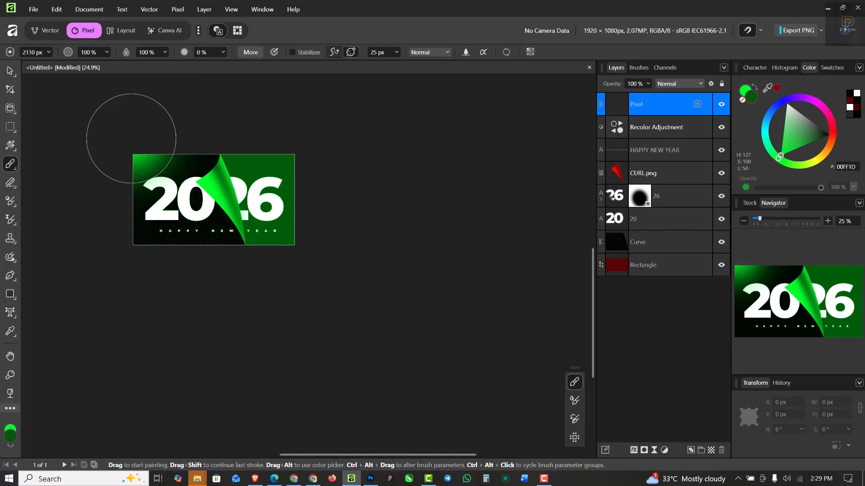
key("ctrl+shift+z")
Try soft green glows below the left part of the page's lower edge, and undo them.
left_click_drag(152, 307, 153, 294)
key("ctrl+z")
left_click(157, 280)
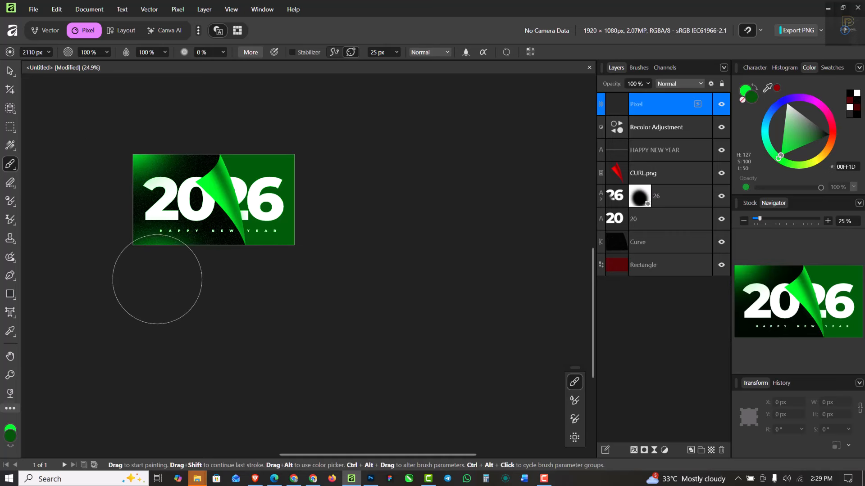
key("ctrl+z")
Paint a soft green glow rising from the page's lower edge beneath HAPPY NEW YEAR, checking it with an undo and redo.
left_click(198, 279)
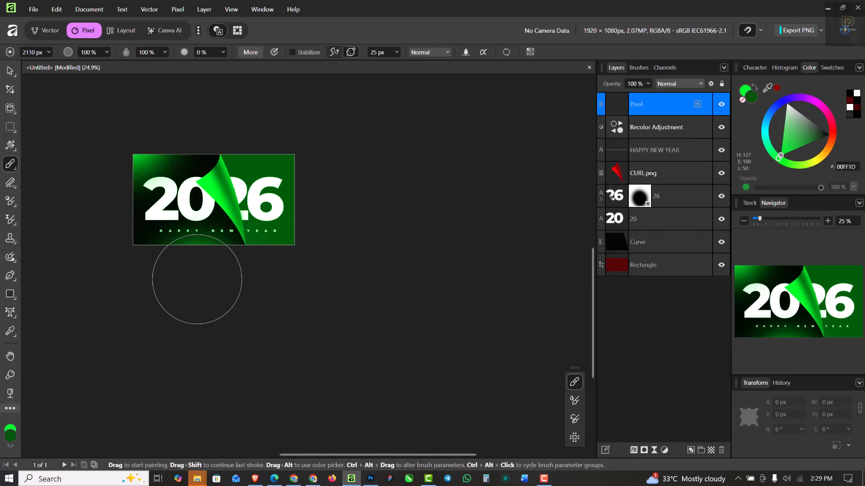
key("ctrl+z")
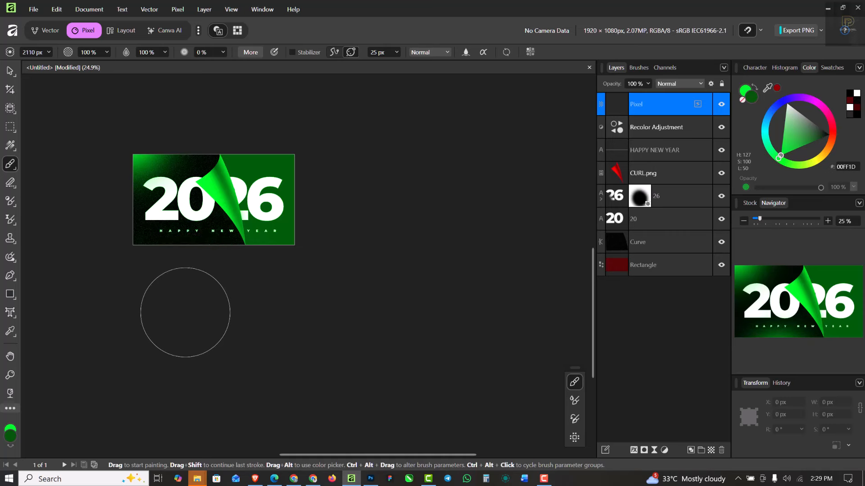
key("ctrl+shift+z")
Paint a single soft green glow over the page's upper-right corner, undoing the surplus dabs.
left_click(306, 157)
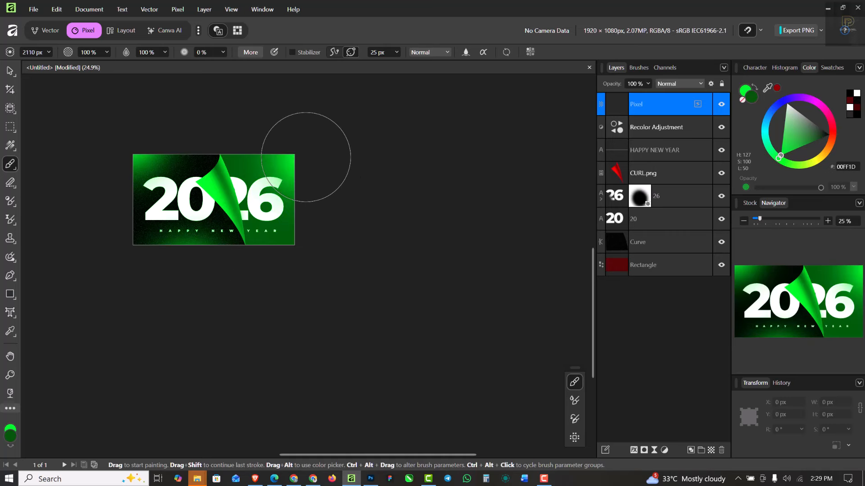
key("ctrl+z")
double_click(305, 157)
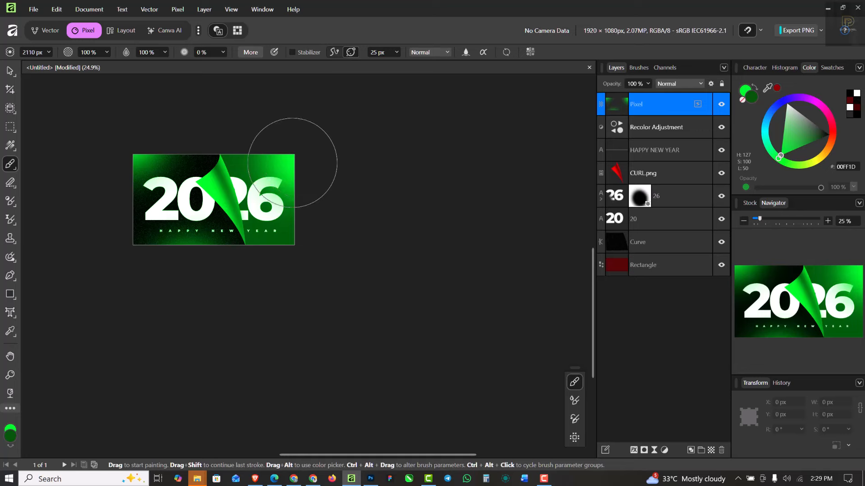
key("ctrl+z")
Try extra soft green glows near the page's upper edge and upper-left corner with the whole page in view, and undo them.
key("ctrl+0")
left_click(288, 139)
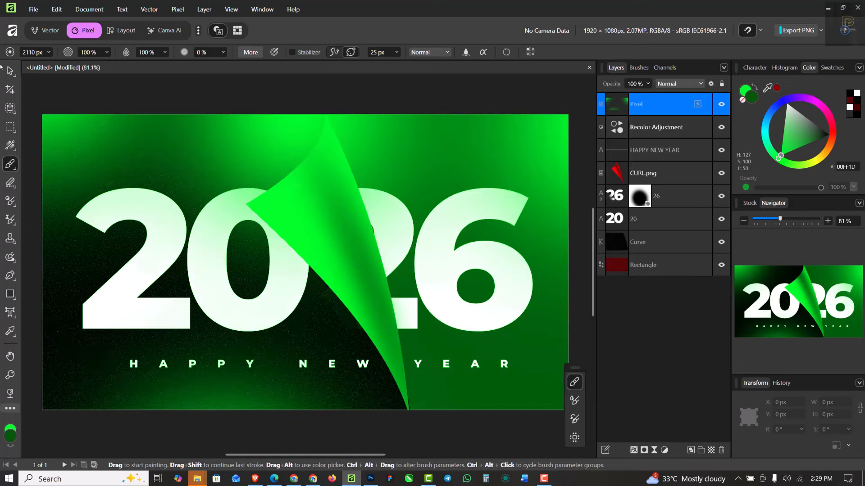
key("ctrl+z")
left_click(45, 126)
key("ctrl+z")
Switch to the Move tool and deselect the glow's pixel layer.
key("v")
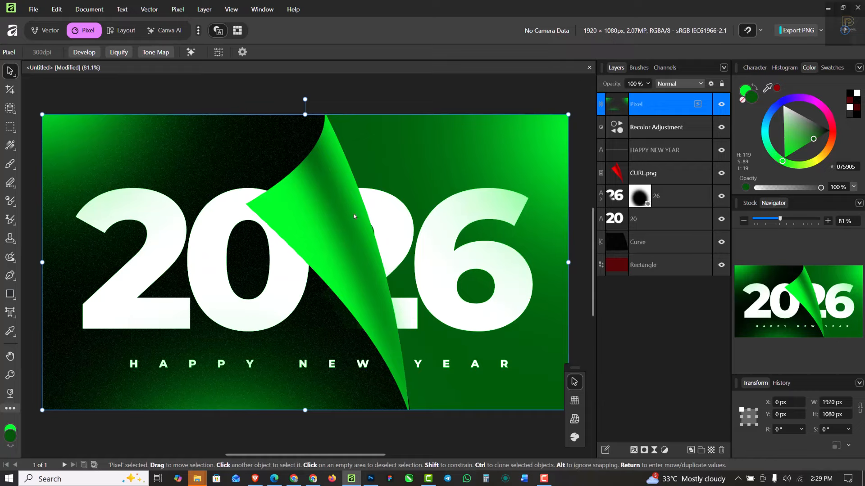
left_click(386, 82)
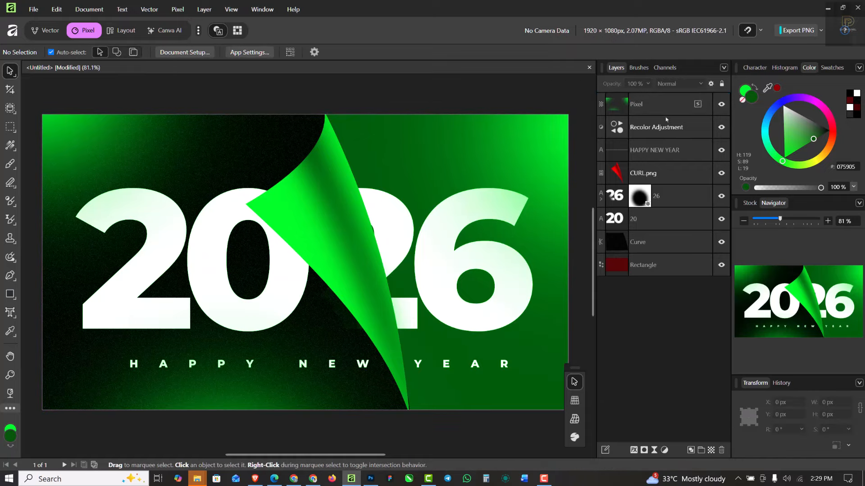